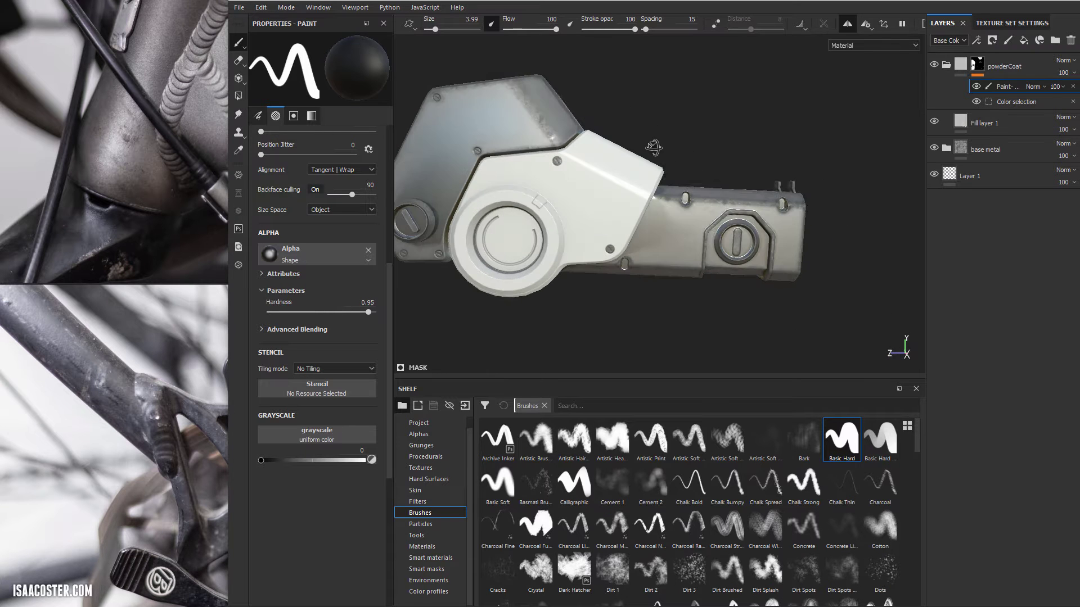
Try to remove the hub's central disc from the powderCoat mask using a black Polygon Fill
middle_click_drag(518, 213, 593, 193, "alt")
right_click_drag(591, 192, 649, 216, "alt")
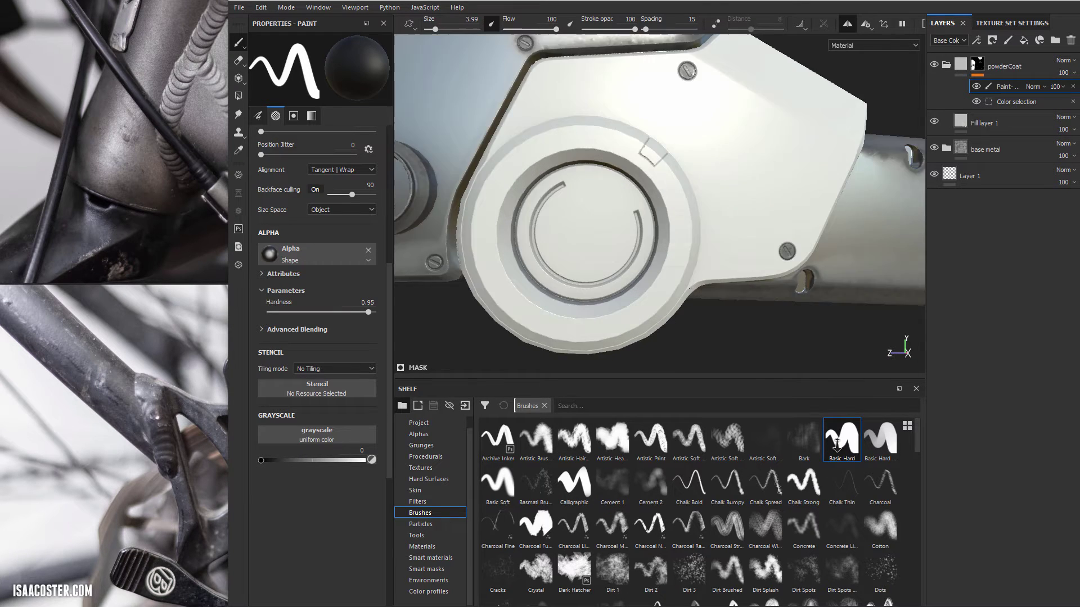
mouse_move(649, 222)
left_mouse_down("alt")
mouse_move(716, 234)
mouse_move(718, 201)
mouse_move(628, 202)
mouse_move(622, 221)
mouse_move(549, 256)
mouse_move(632, 252)
left_mouse_up("alt")
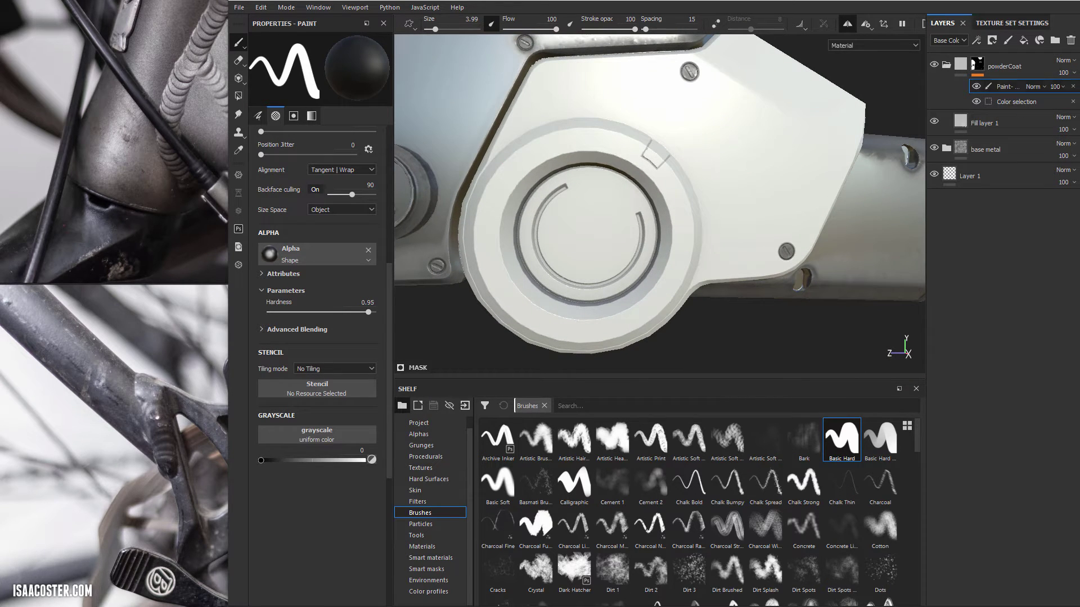
left_click(239, 96)
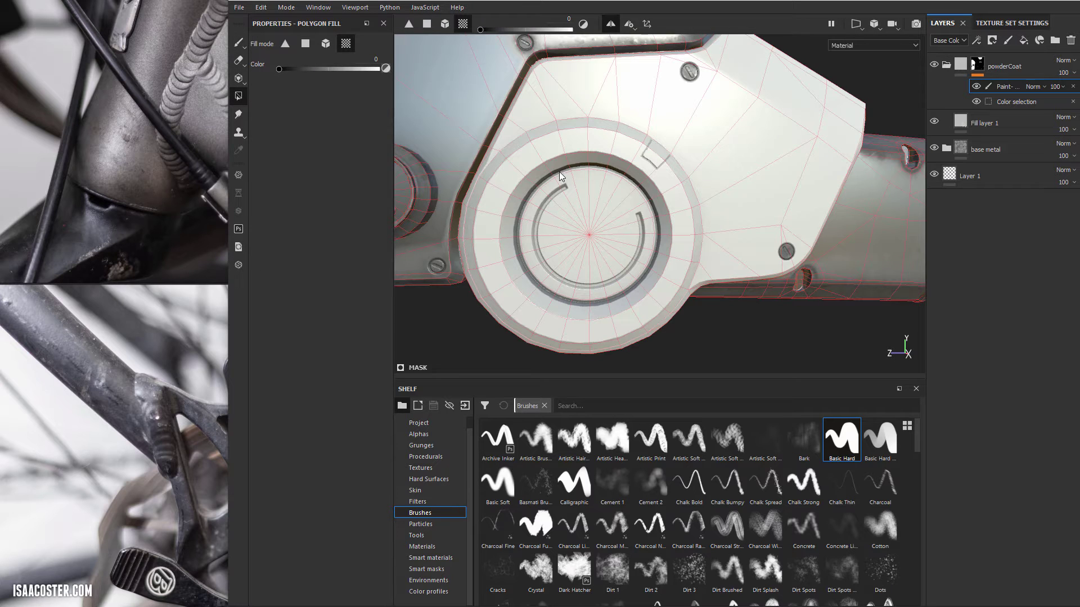
left_click_drag(573, 208, 530, 197, "alt")
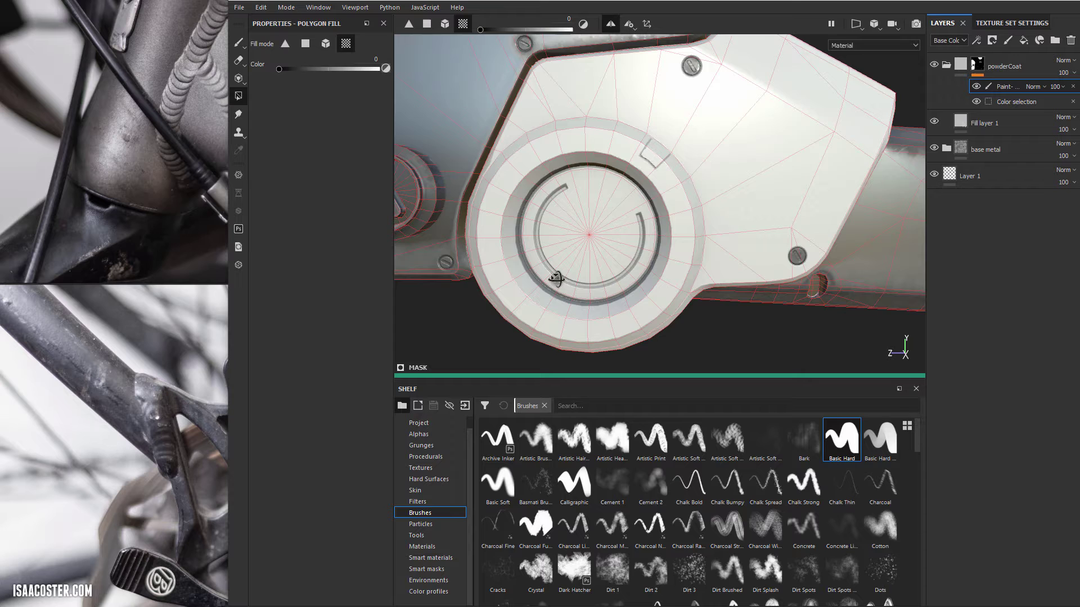
mouse_move(555, 279)
left_mouse_down("alt")
mouse_move(570, 238)
mouse_move(517, 215)
left_mouse_up("alt")
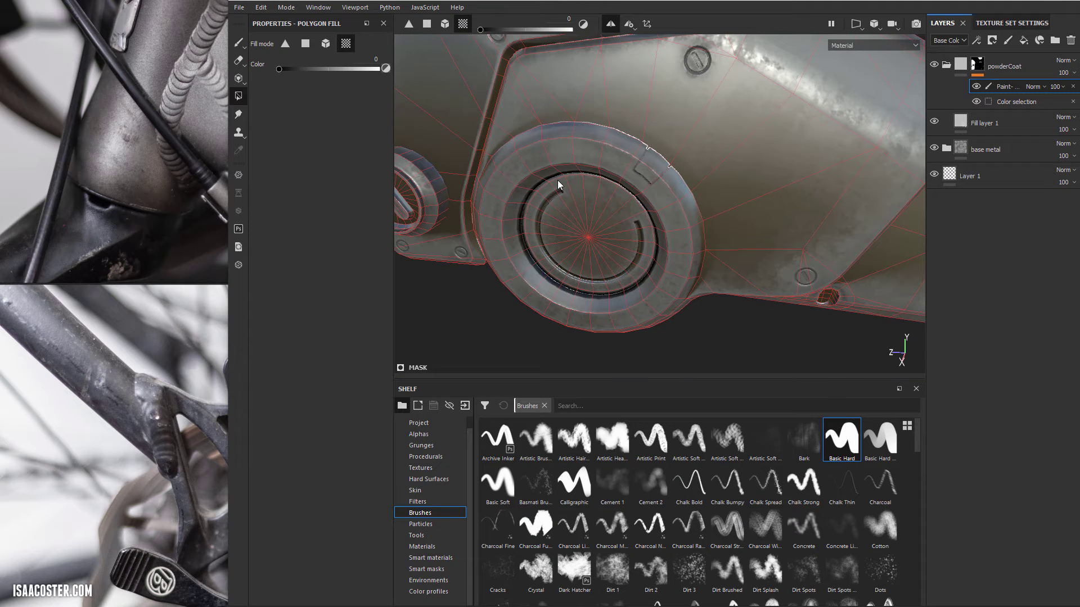
mouse_move(576, 184)
left_mouse_down("alt")
mouse_move(542, 218)
mouse_move(594, 185)
left_mouse_up("alt")
left_click_drag(527, 185, 571, 234, "alt")
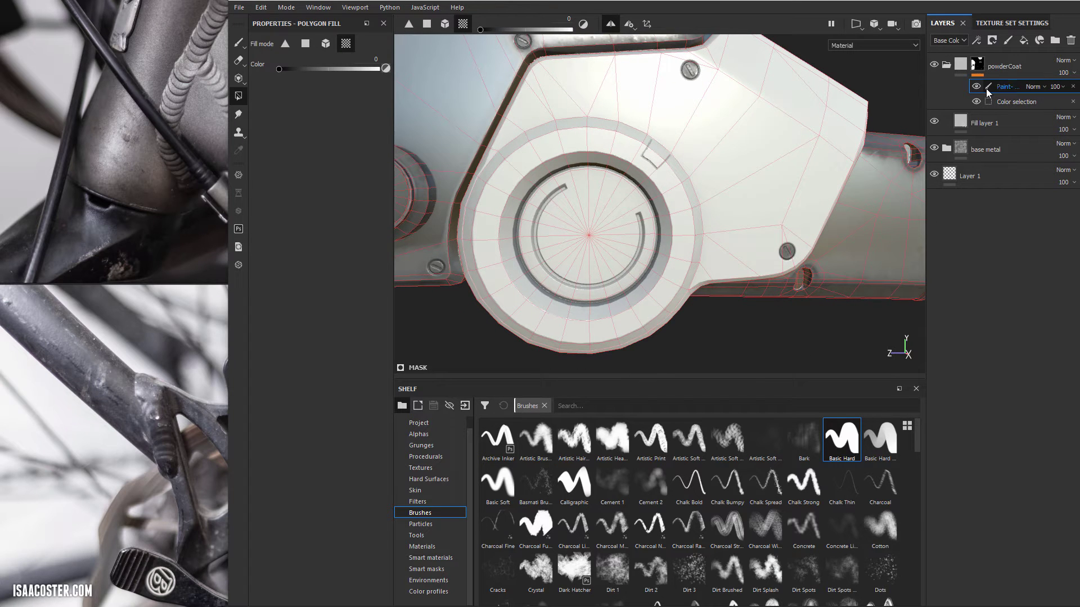
left_click(239, 43)
Mask out the hub's central disc with a single black paint stamp at brush hardness 1 and size 29.98
left_click_drag(582, 231, 587, 232, "alt")
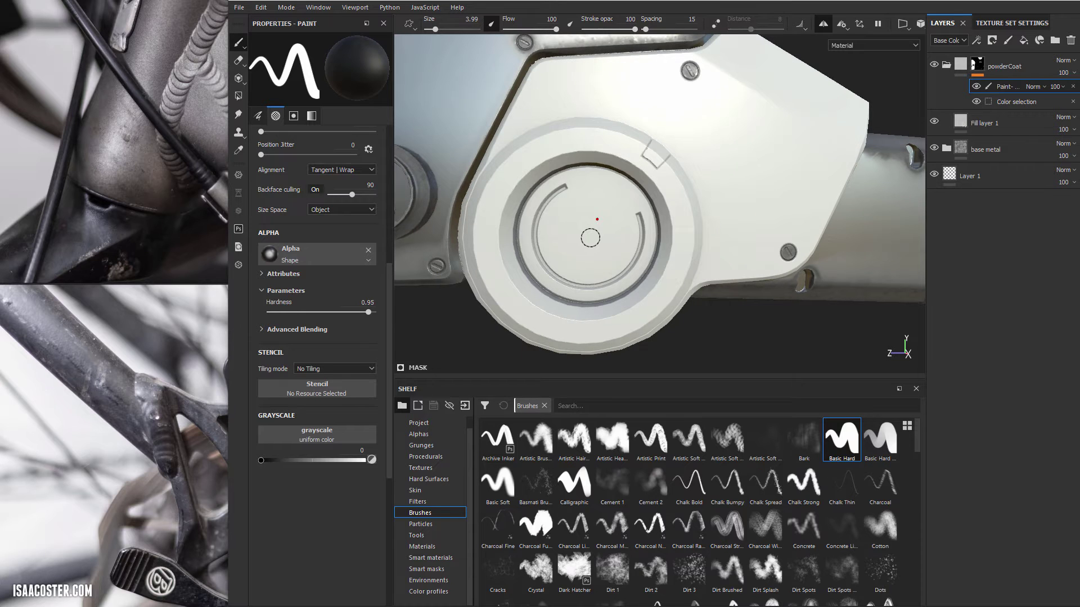
right_click_drag(598, 219, 597, 212, "ctrl")
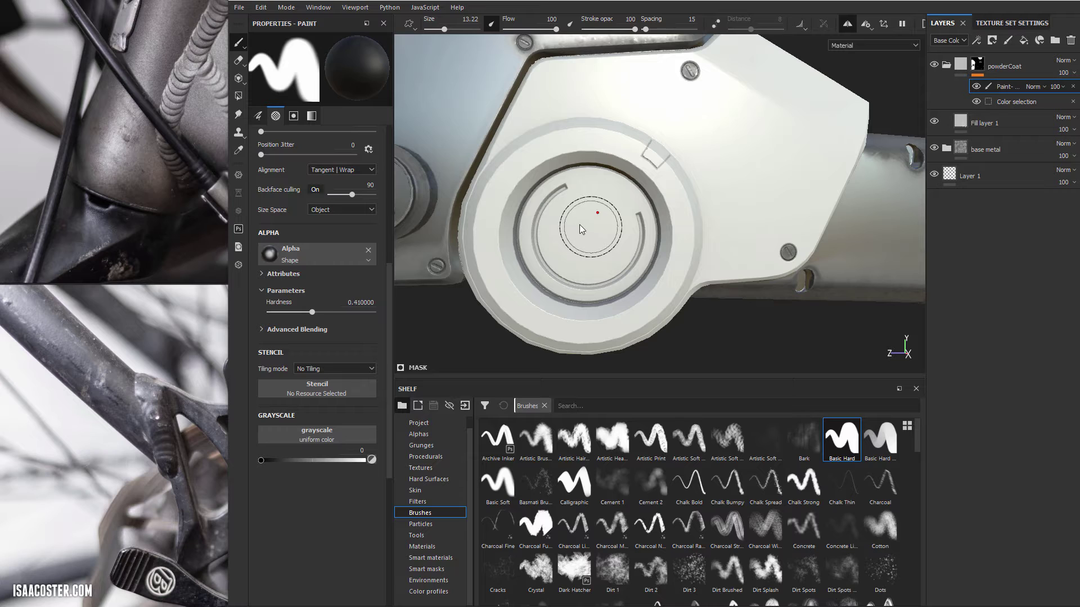
mouse_move(597, 213)
right_mouse_down("ctrl")
mouse_move(595, 204)
mouse_move(674, 238)
right_mouse_up("ctrl")
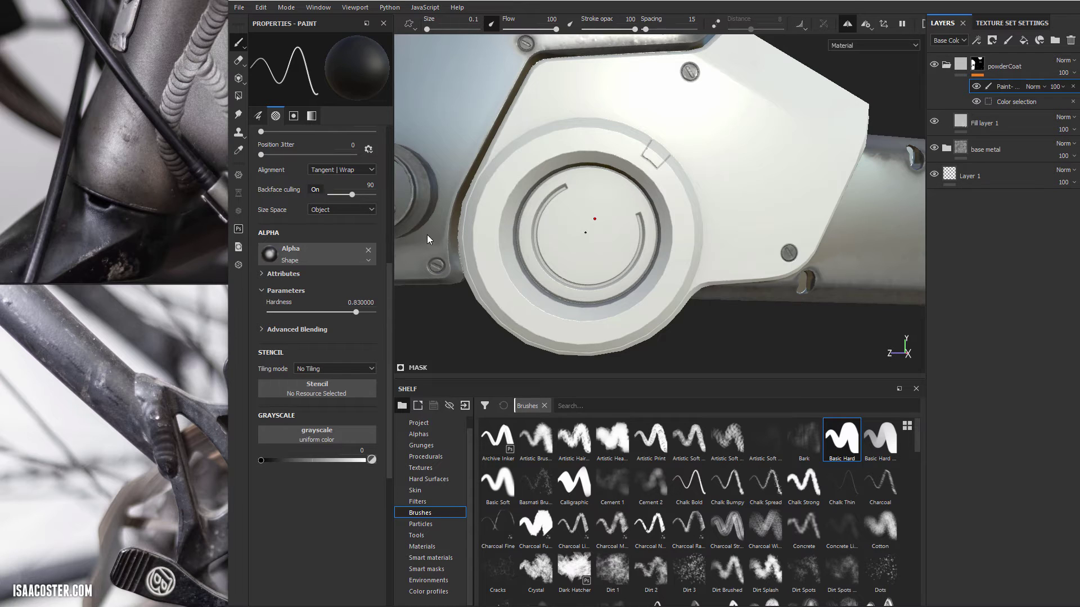
key("bracketright")
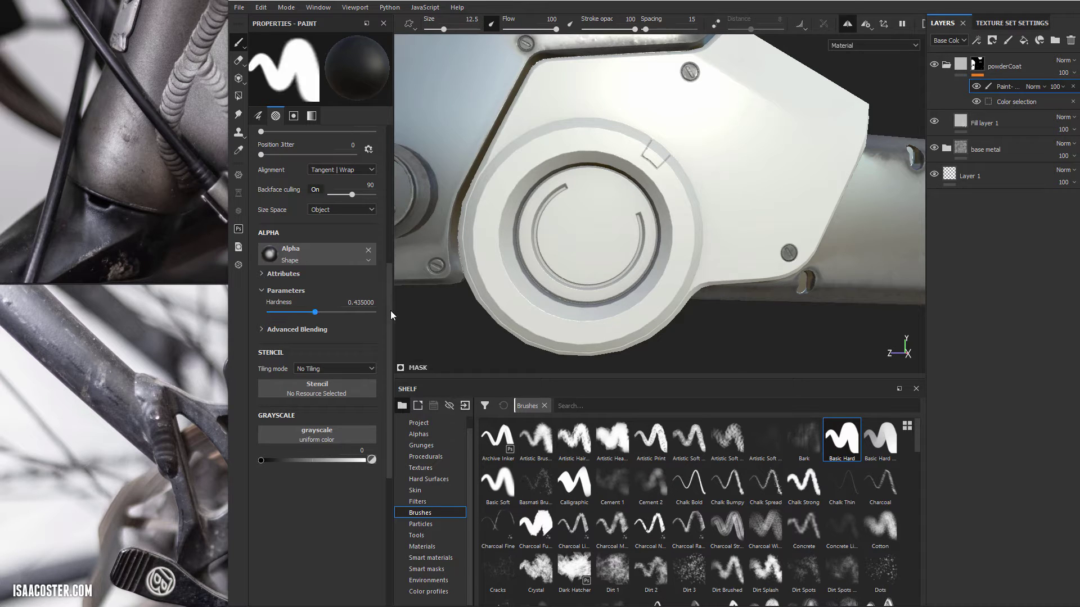
left_click(378, 310)
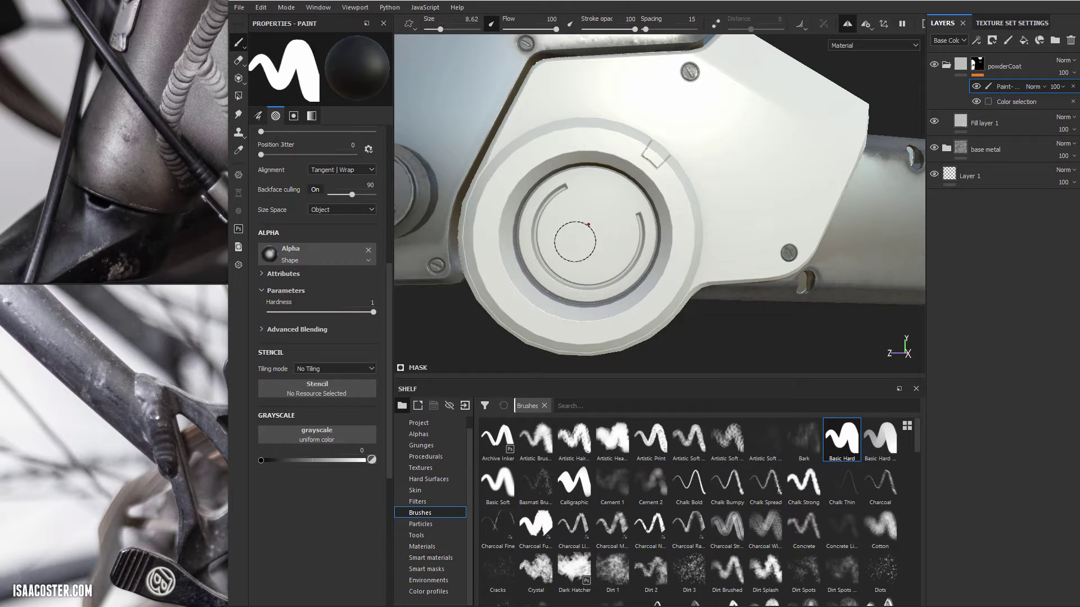
key("ctrl")
right_click_drag(590, 226, 597, 219, "ctrl")
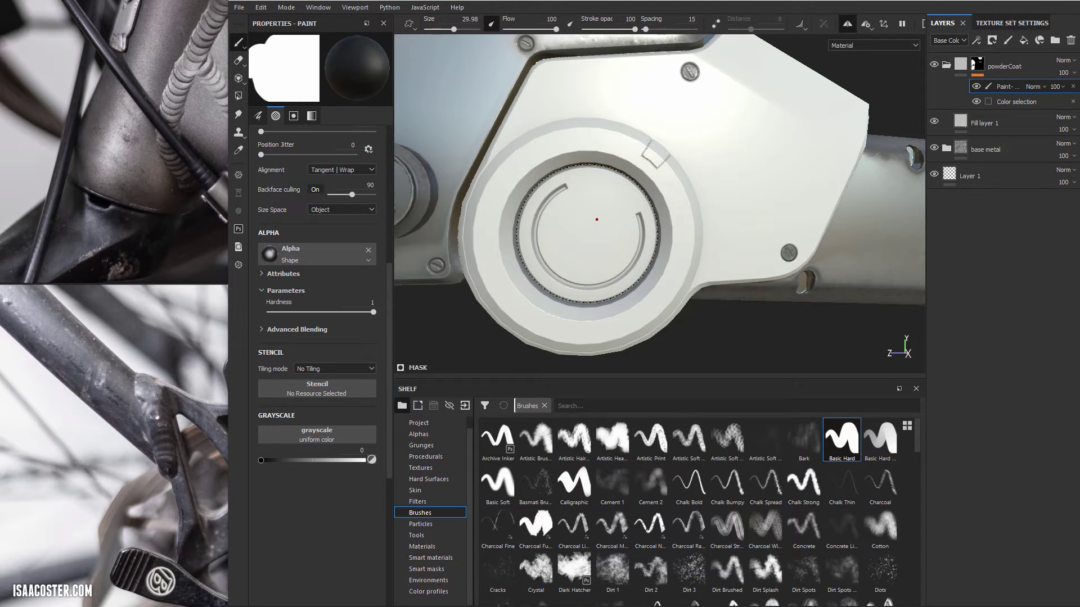
left_click(596, 219)
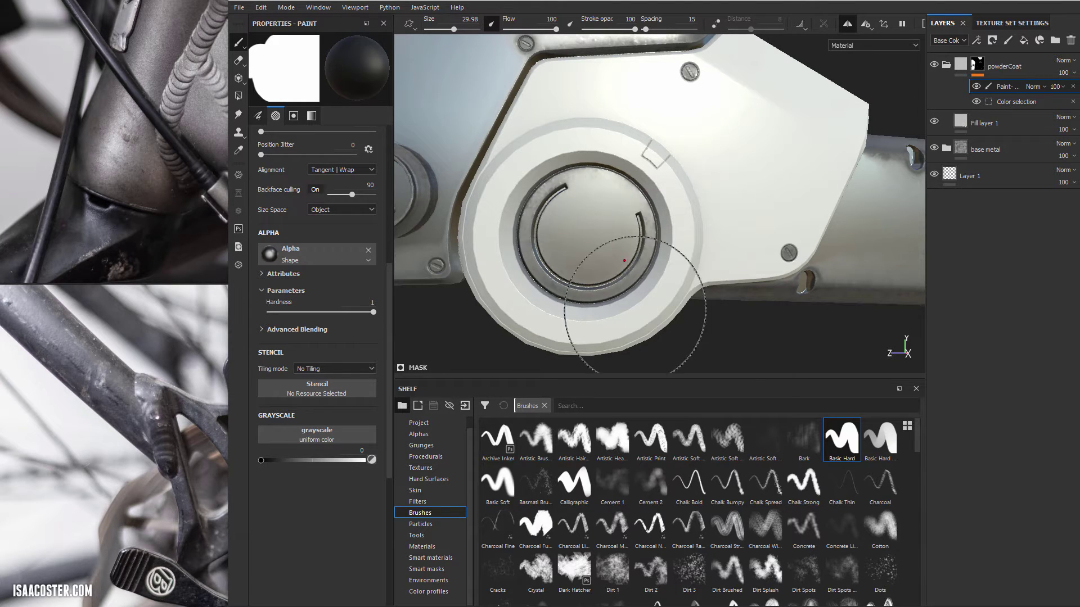
Inspect the coated housing around the unmasked hub disc and shrink the shelf to enlarge the 3D viewport
left_click_drag(667, 307, 647, 323, "alt")
right_click_drag(646, 323, 602, 315, "alt")
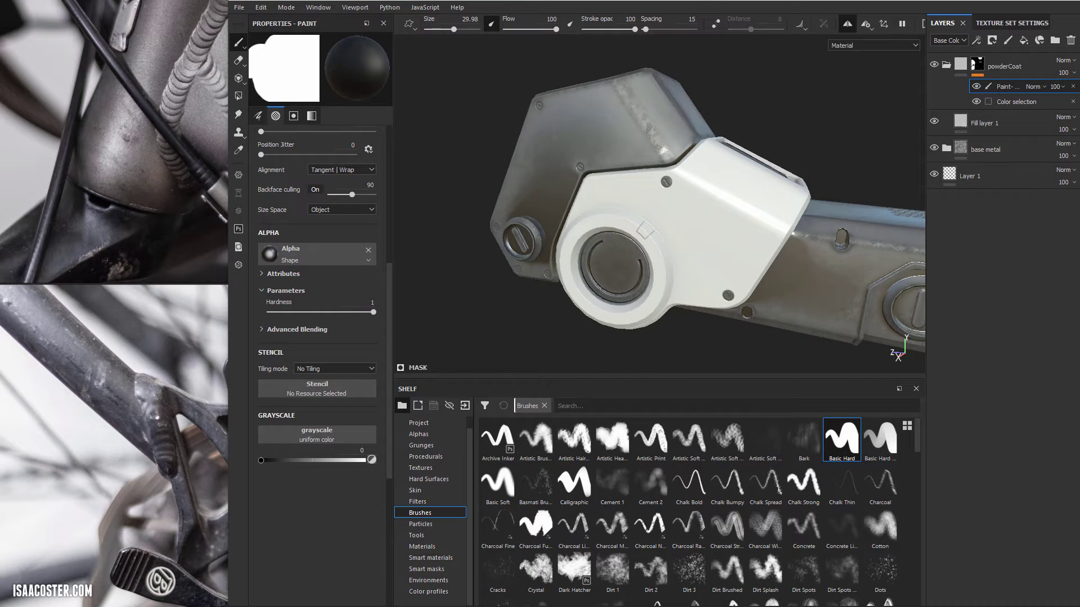
left_click_drag(601, 225, 654, 195, "alt")
right_click_drag(653, 194, 709, 208, "alt")
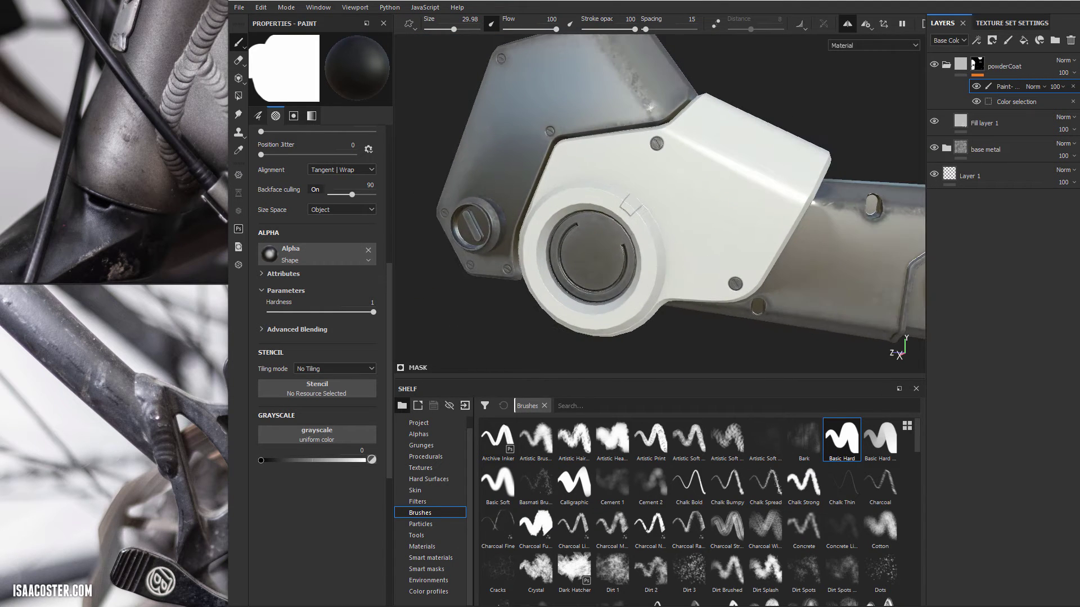
left_click_drag(625, 202, 681, 251, "alt")
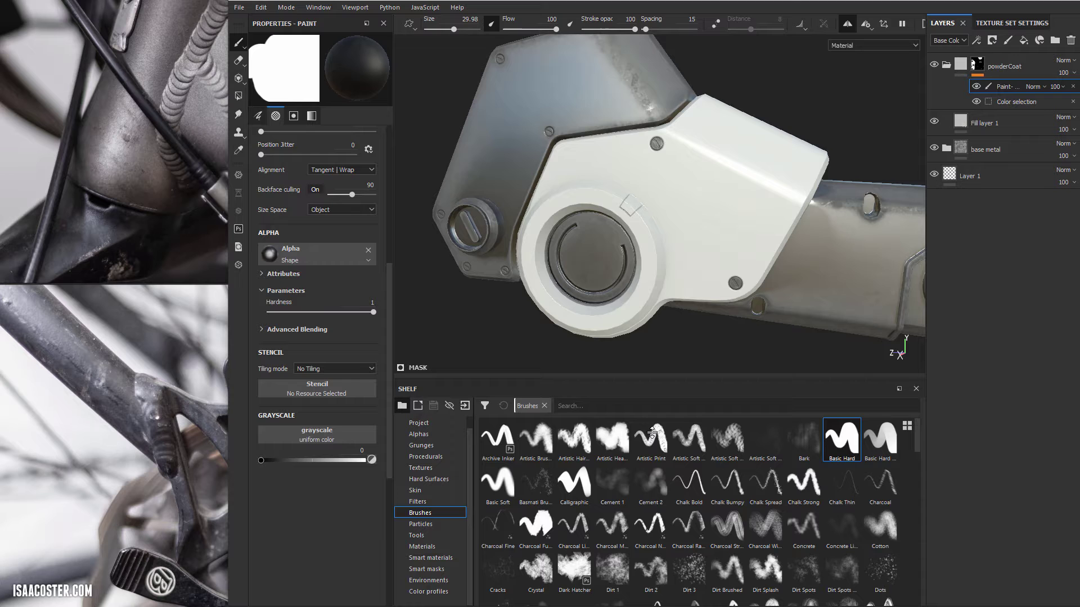
left_click_drag(653, 378, 652, 525)
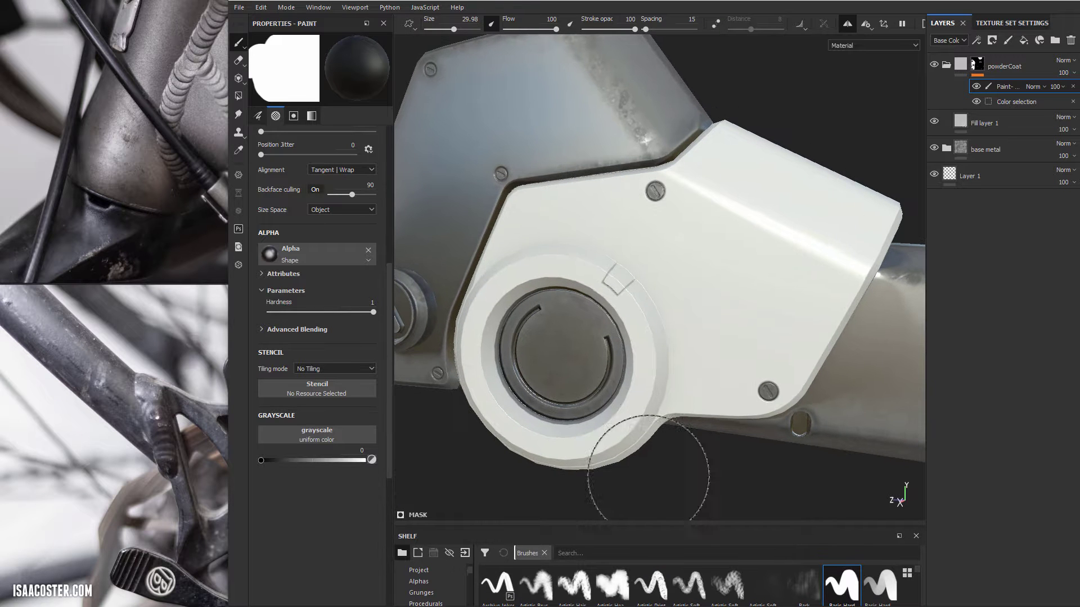
mouse_move(650, 319)
left_mouse_down("alt")
mouse_move(568, 386)
mouse_move(649, 347)
left_mouse_up("alt")
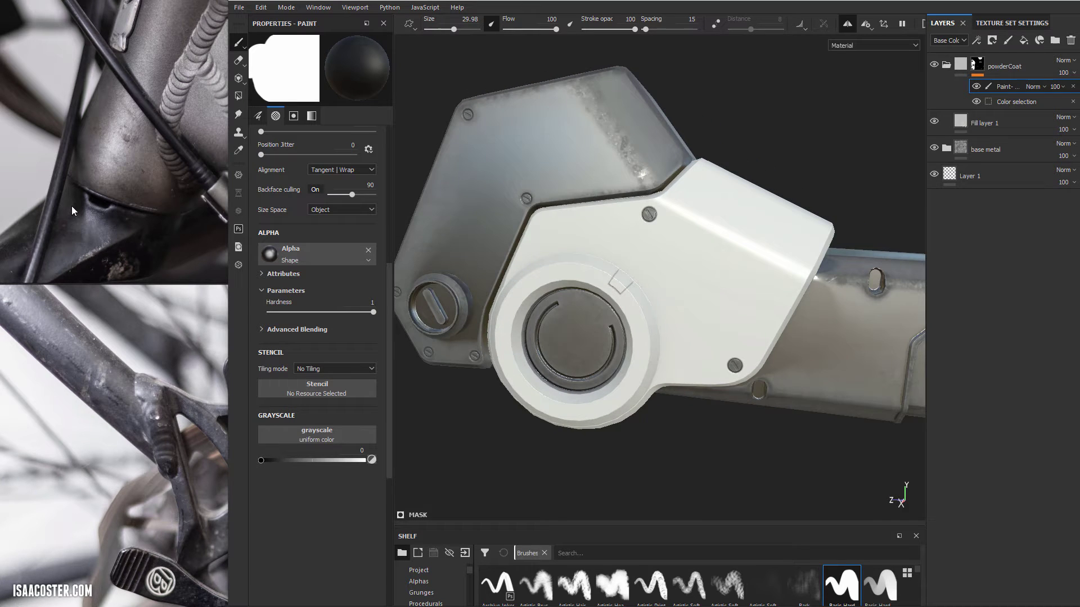
Review the powderCoat folder's fill layer and view the folder's black-and-white mask on the model
left_click(961, 65)
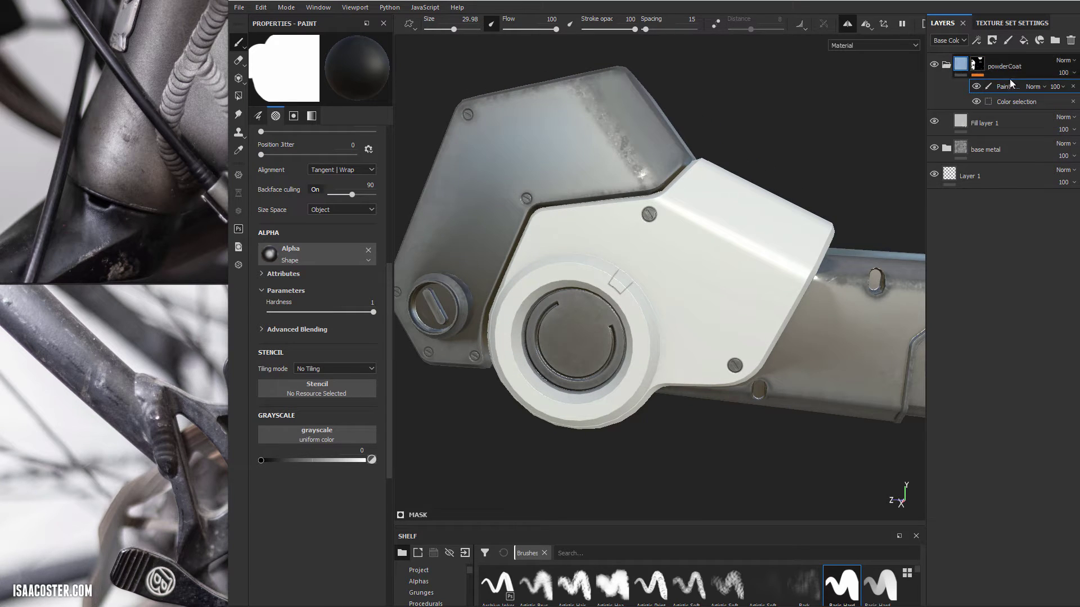
left_click(1008, 74)
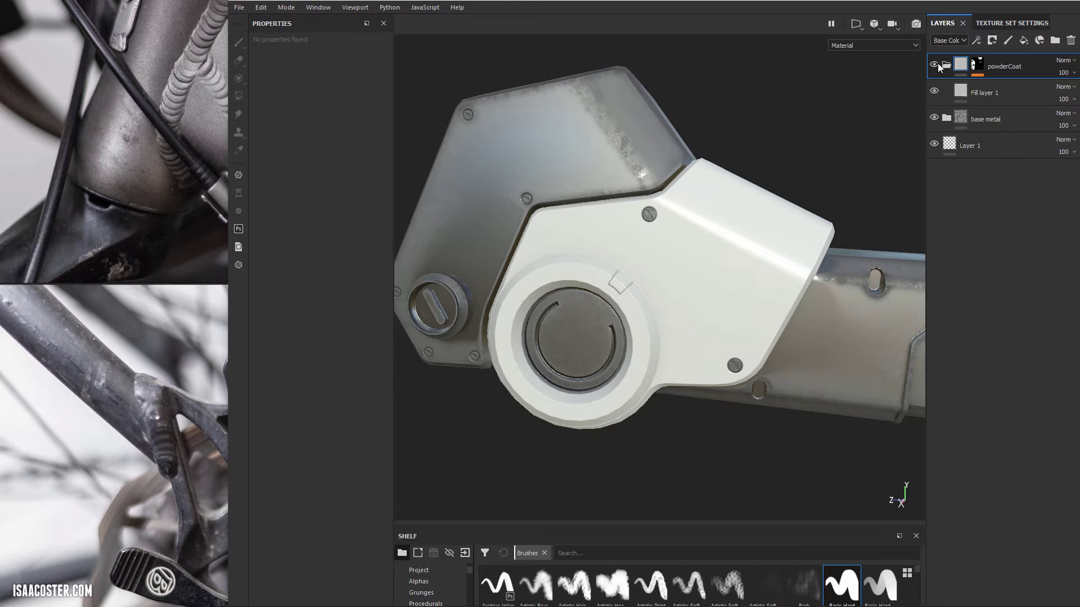
left_click(1014, 92)
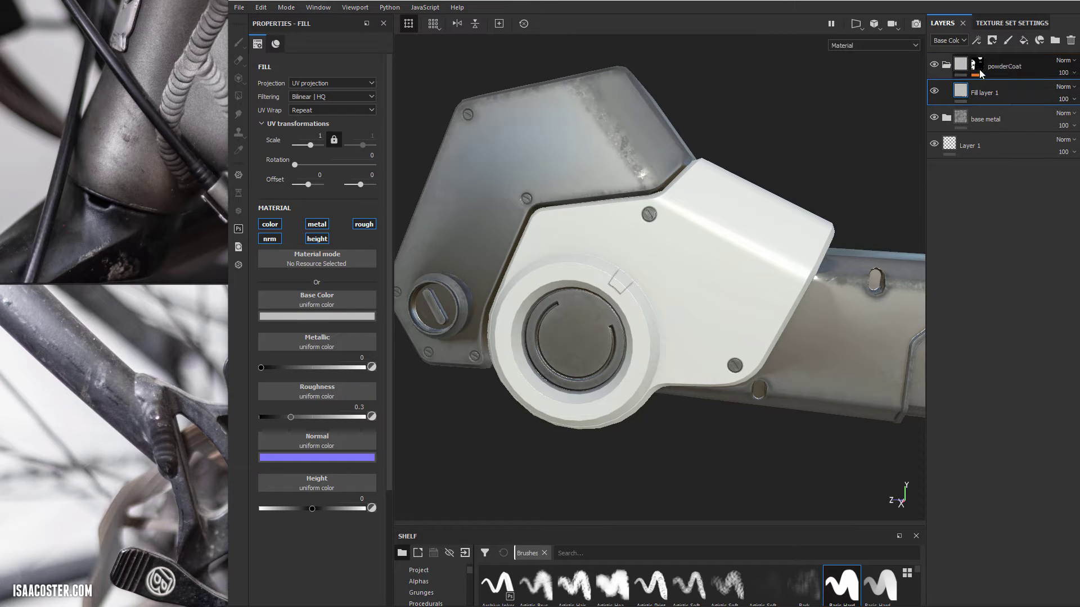
left_click(979, 69)
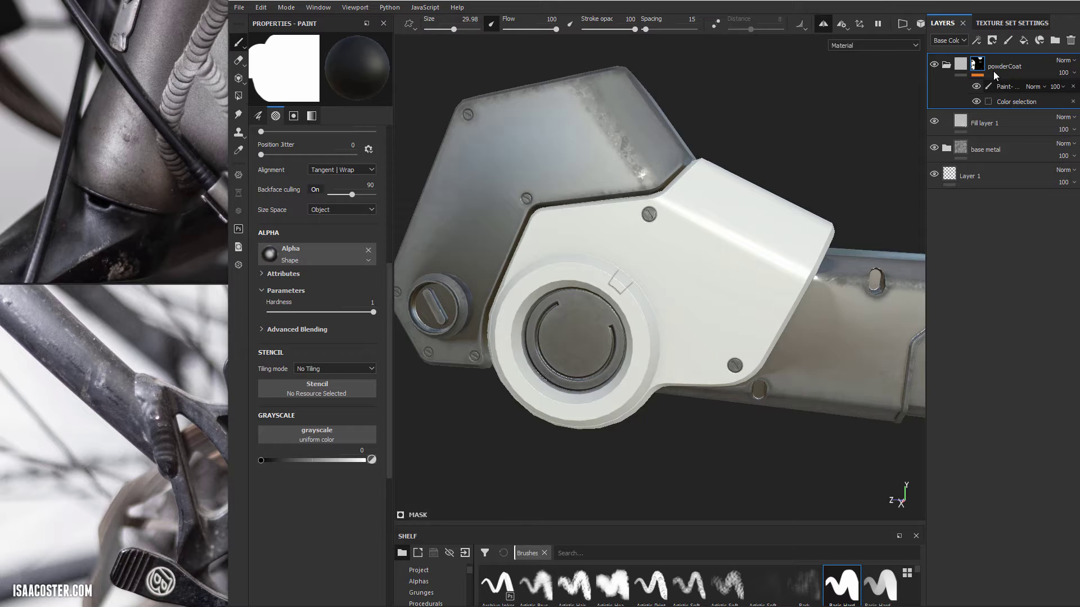
left_click(977, 67, "alt")
left_click_drag(804, 245, 616, 280, "alt")
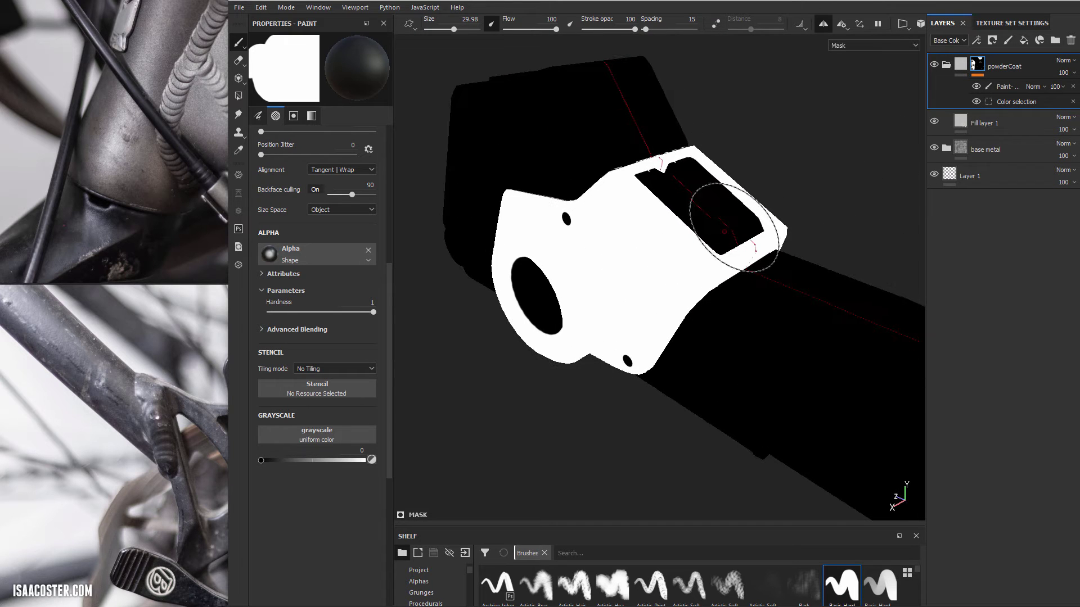
left_click(946, 66)
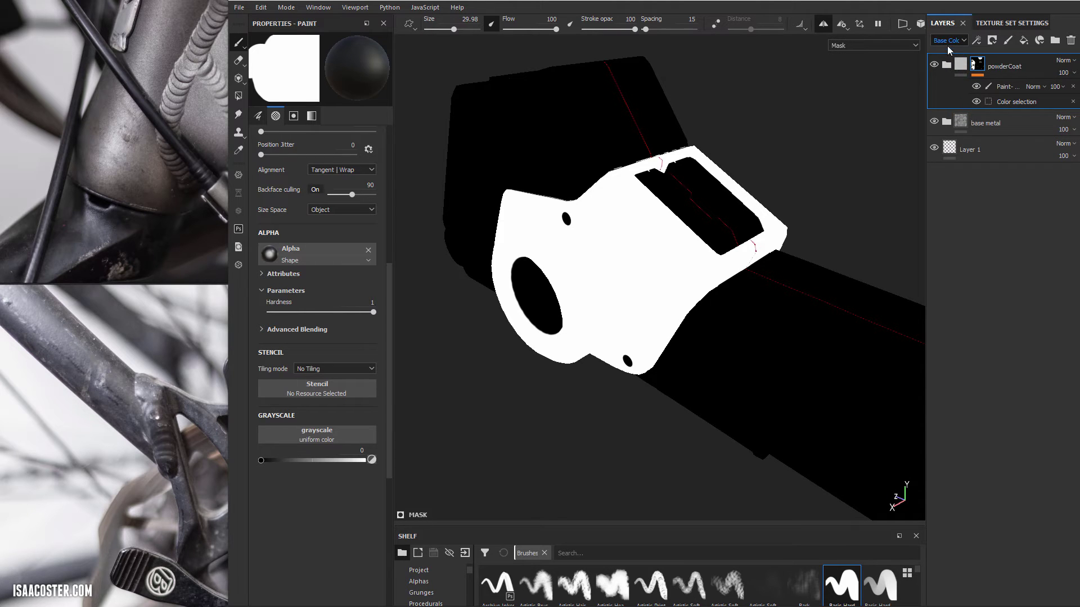
left_click(946, 64)
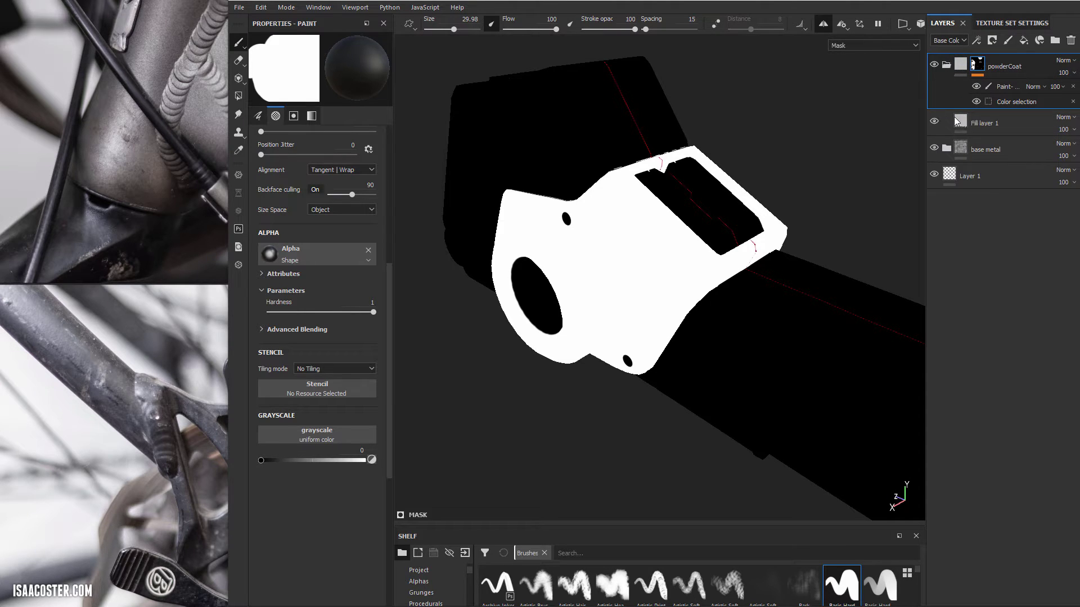
Set the base color of Fill layer 1 in the powderCoat folder to near-black, RGB 0.003
left_click(958, 121)
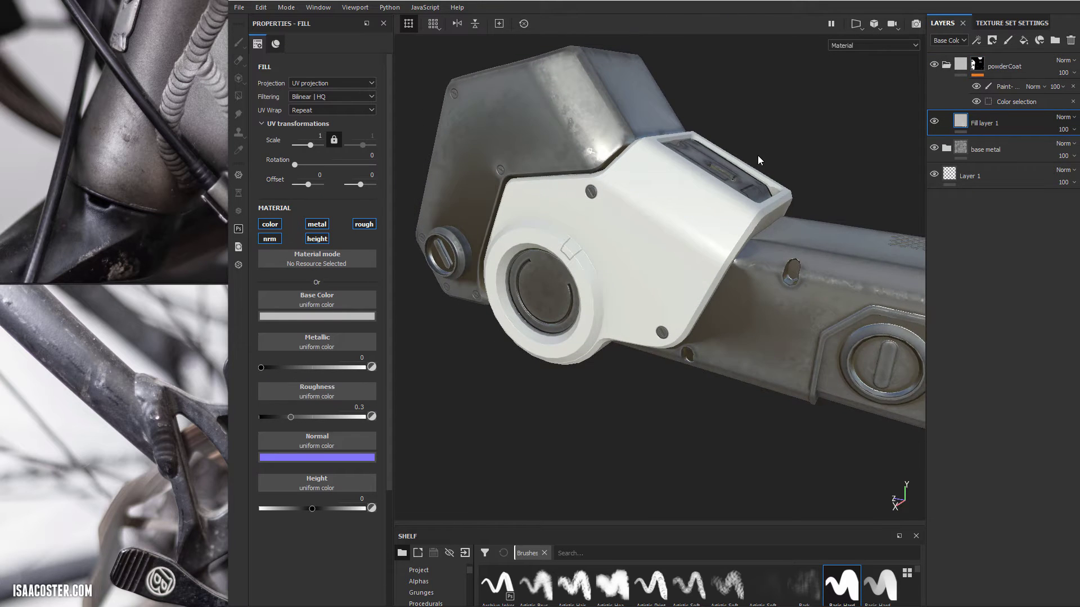
left_click_drag(759, 161, 458, 173, "alt")
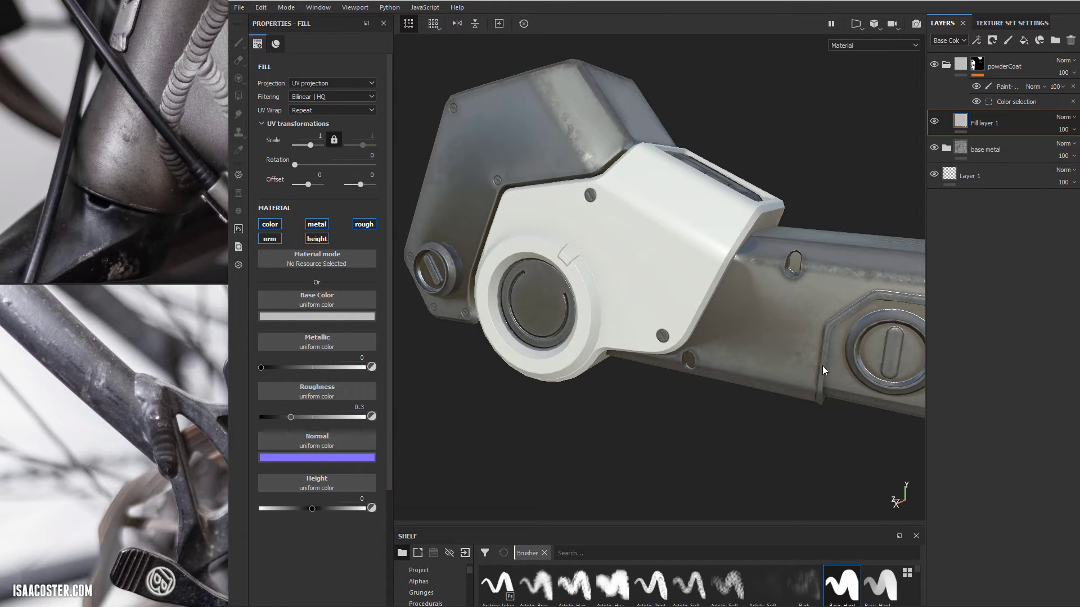
left_click(308, 317)
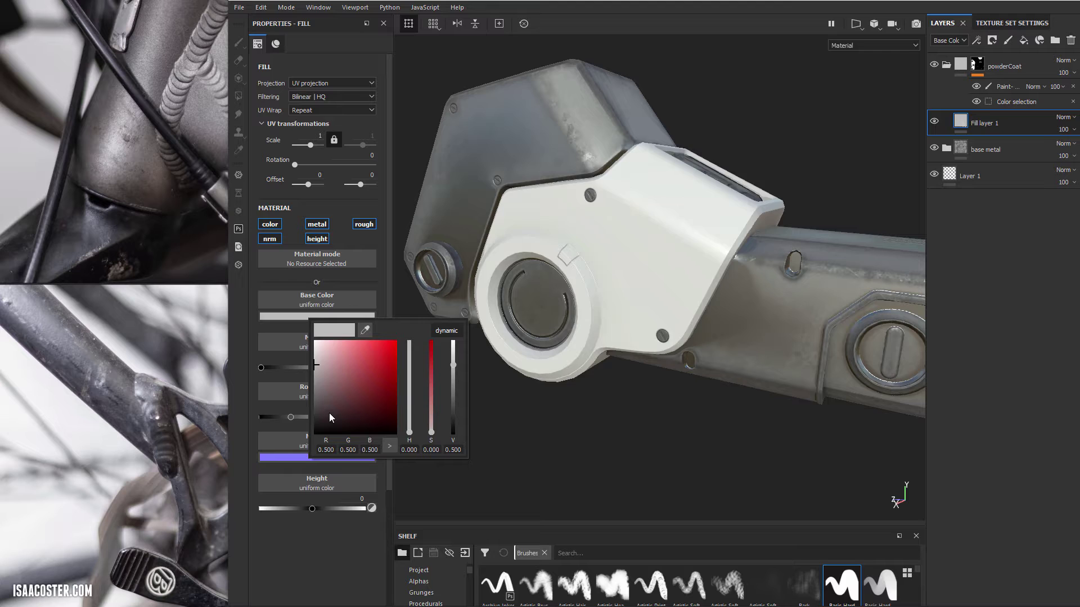
mouse_move(329, 413)
left_mouse_down()
mouse_move(310, 415)
mouse_move(306, 431)
left_mouse_up()
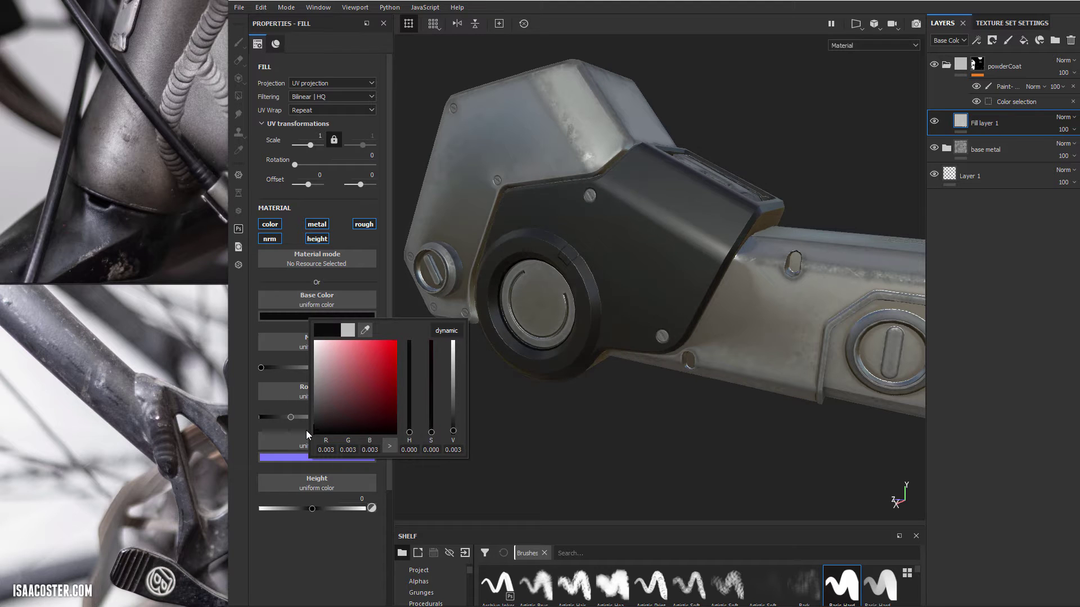
left_click_drag(539, 439, 546, 454, "alt")
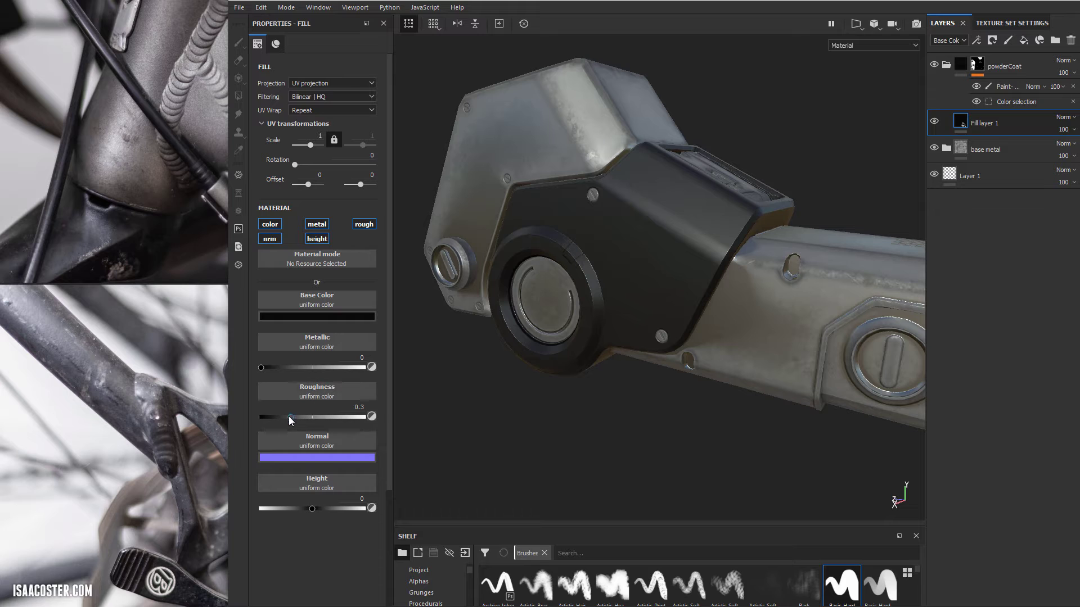
Set the roughness of Fill layer 1 to 0.2646, judging the highlights on the black housing
left_click_drag(289, 417, 278, 421)
left_click_drag(467, 425, 574, 321, "alt")
right_click_drag(574, 320, 726, 360, "alt")
left_click_drag(737, 365, 688, 317, "alt")
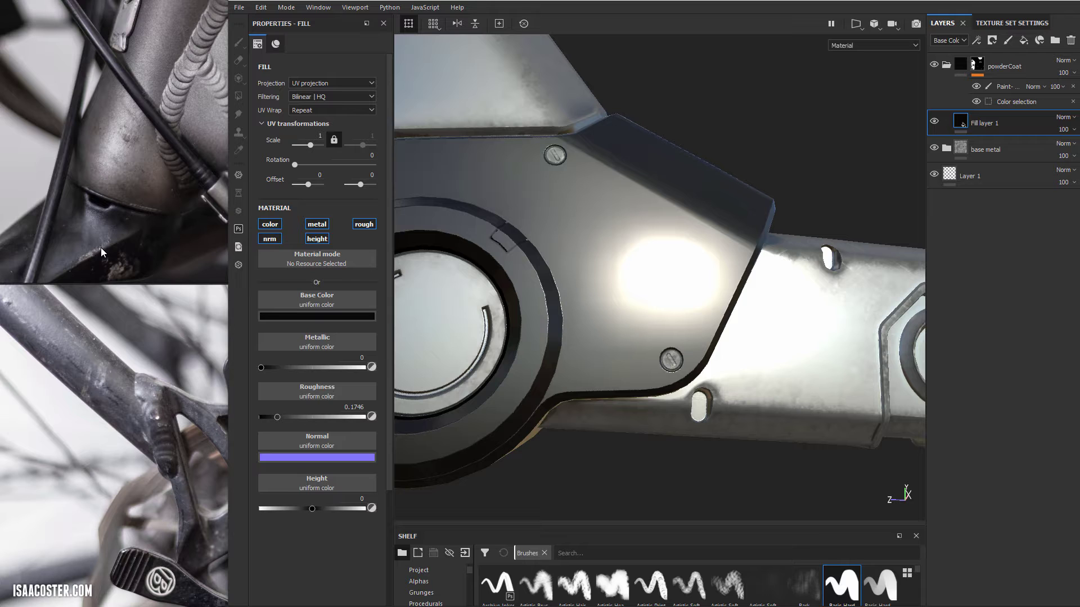
left_click_drag(589, 300, 632, 176, "alt")
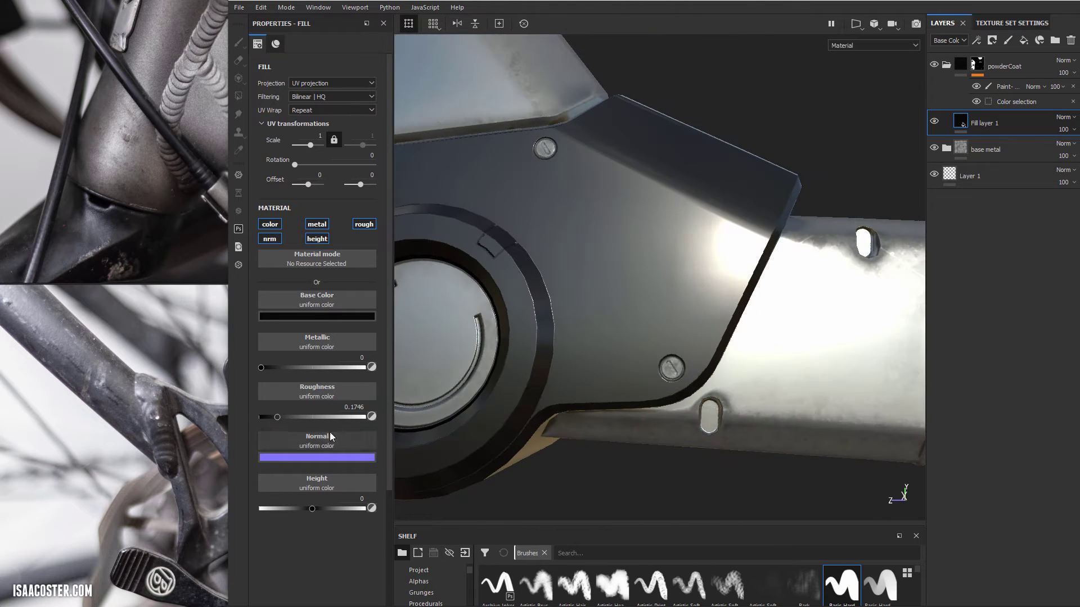
left_click(287, 417)
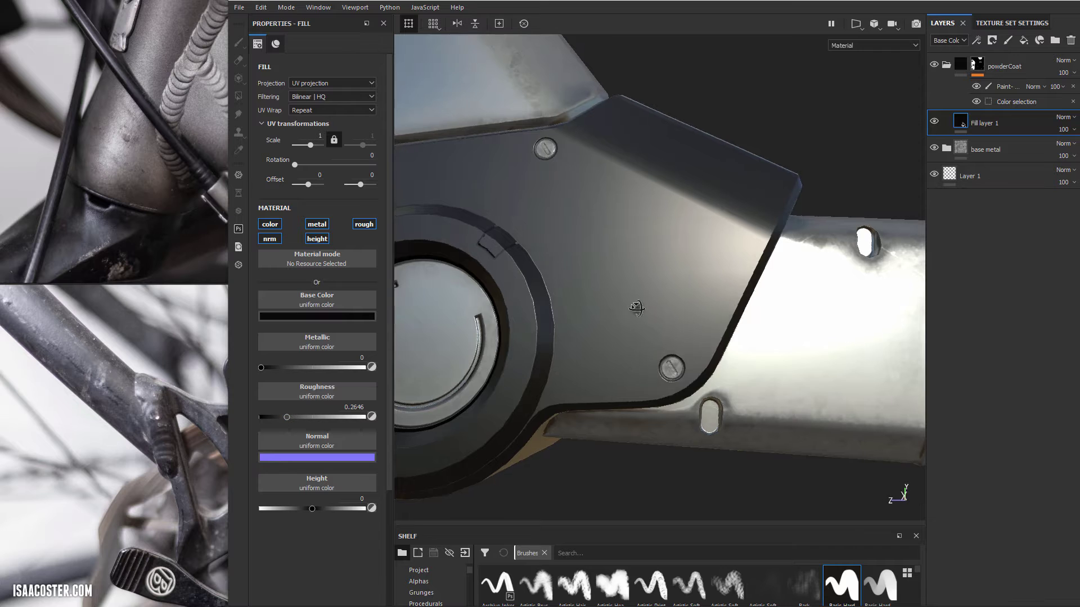
left_click_drag(563, 337, 577, 357, "alt")
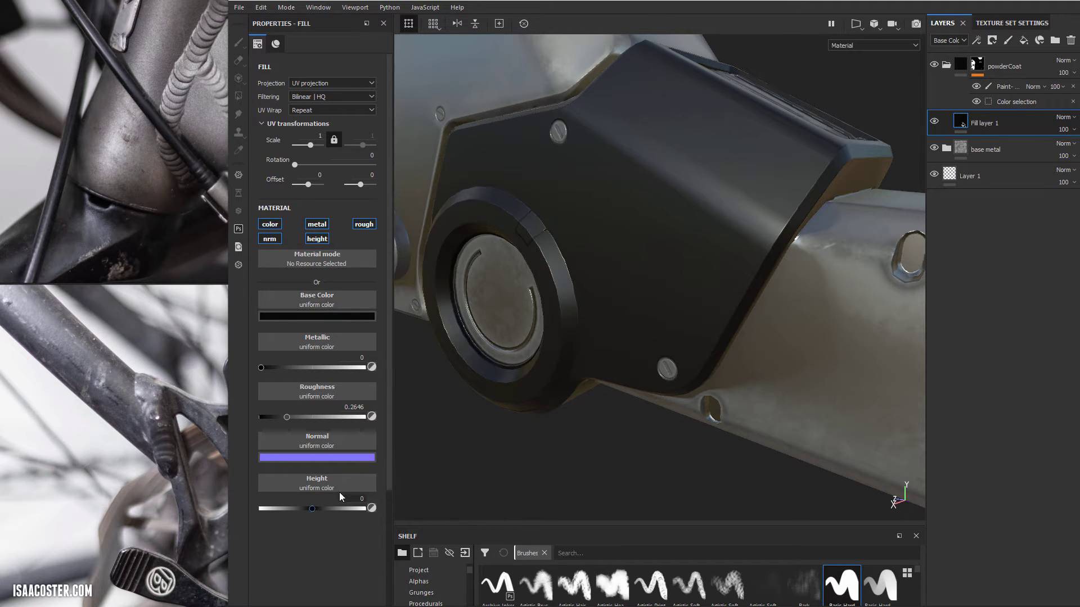
Enlarge the shelf and search the procedural textures for "noise", previewing patterns suitable for a powder-coat grain
left_click_drag(459, 523, 456, 421)
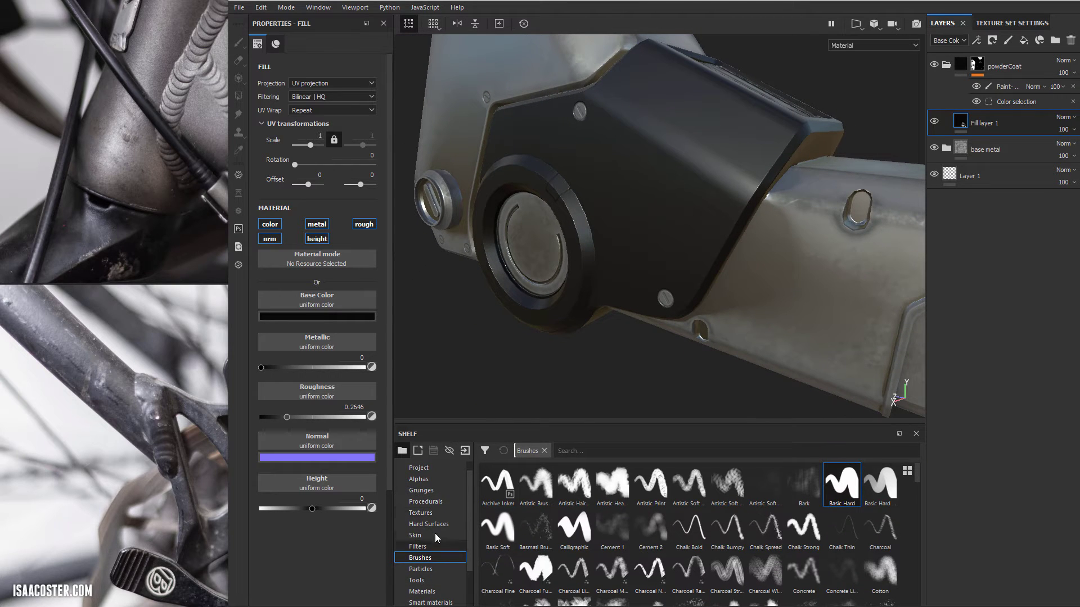
scroll(434, 529, "up", 1)
left_click(436, 514)
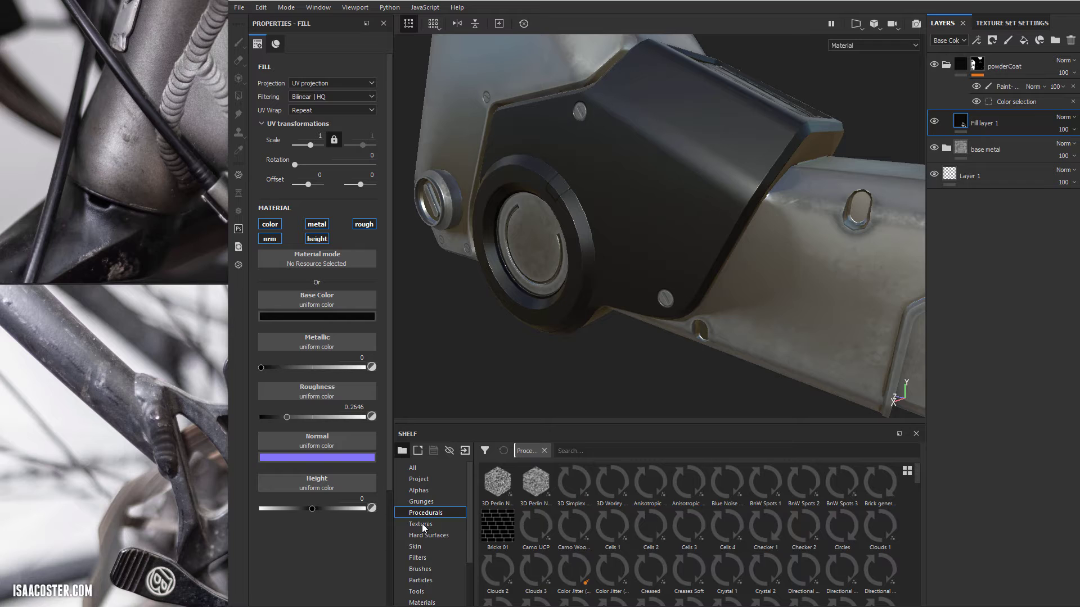
type("noise")
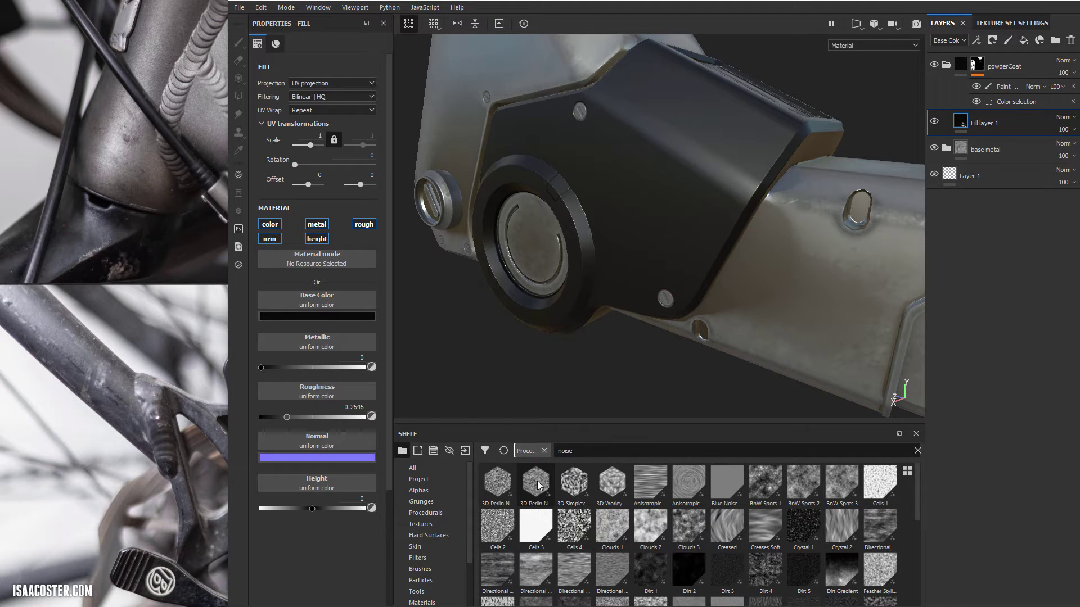
mouse_move(599, 487)
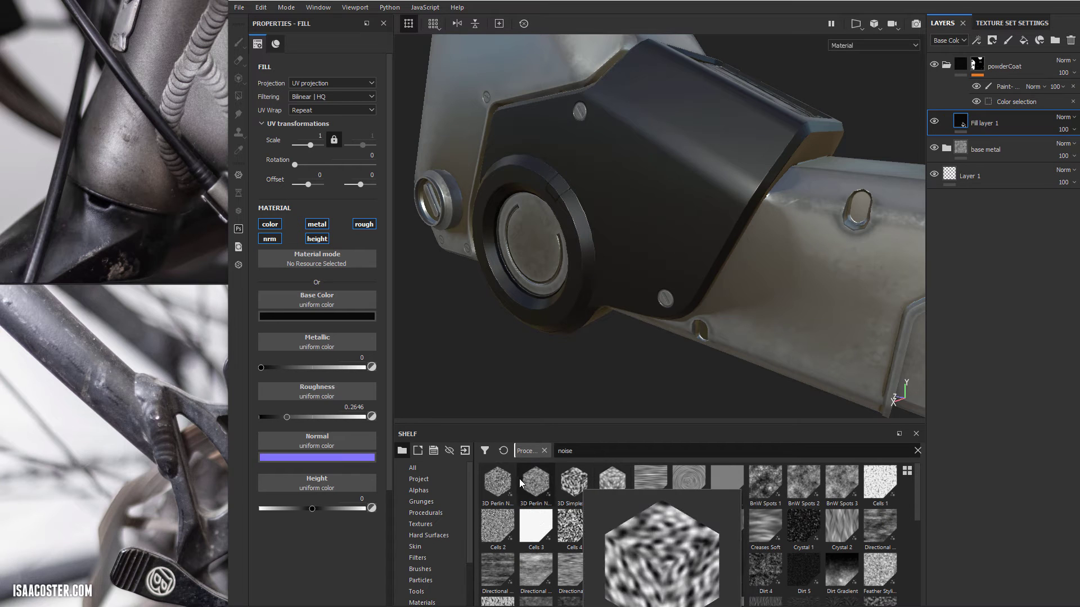
mouse_move(509, 482)
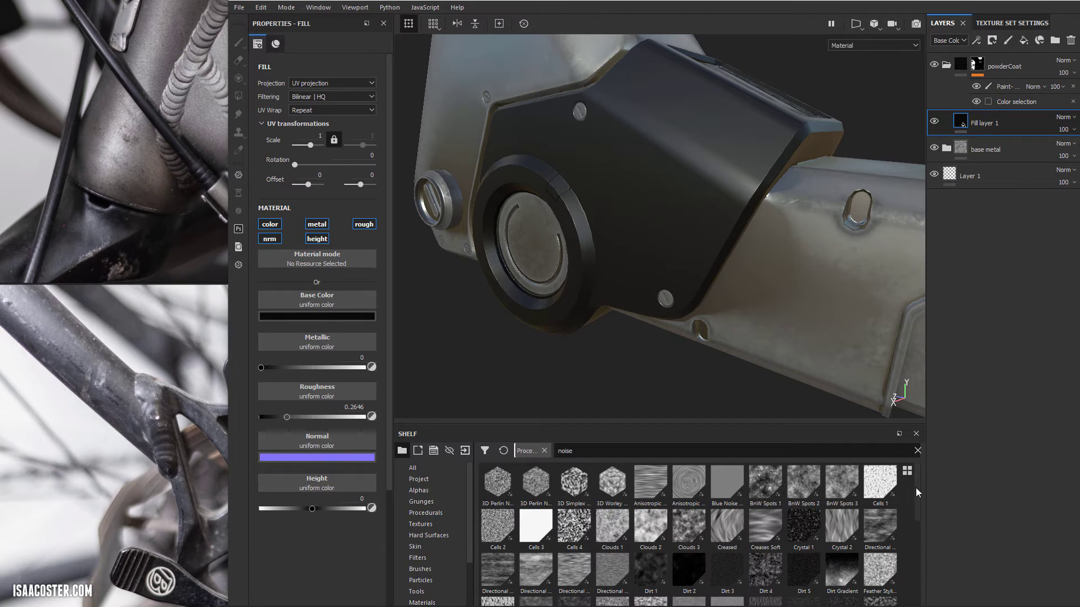
left_click_drag(917, 497, 916, 523)
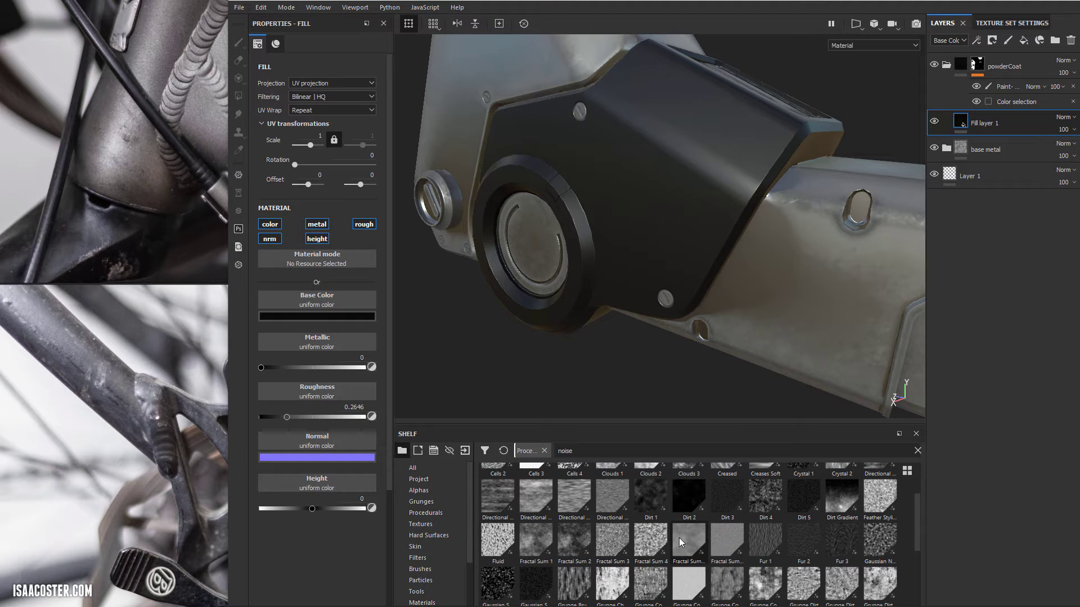
mouse_move(507, 541)
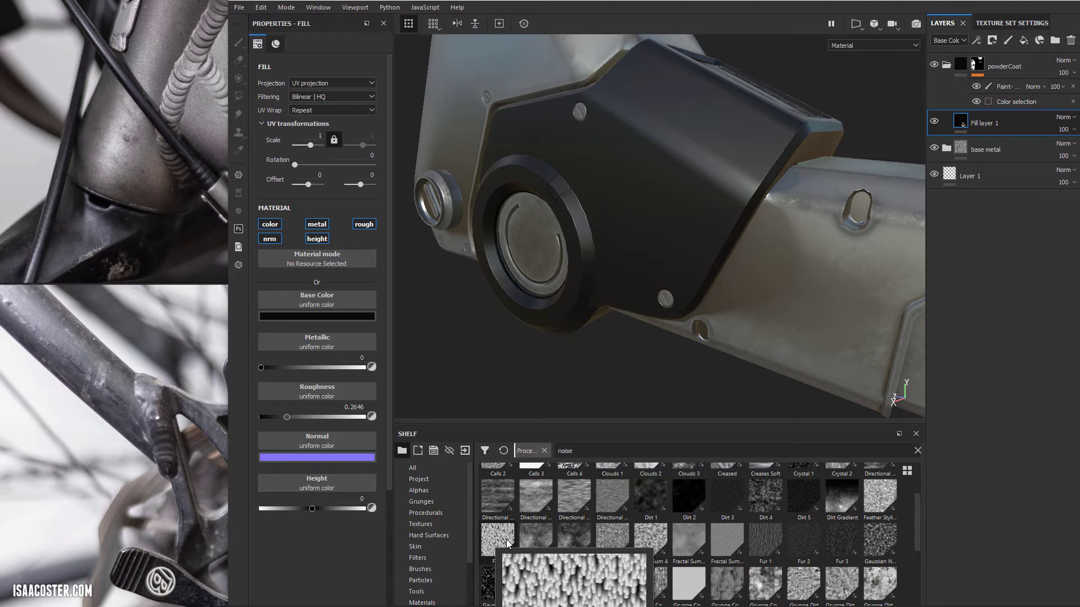
mouse_move(680, 543)
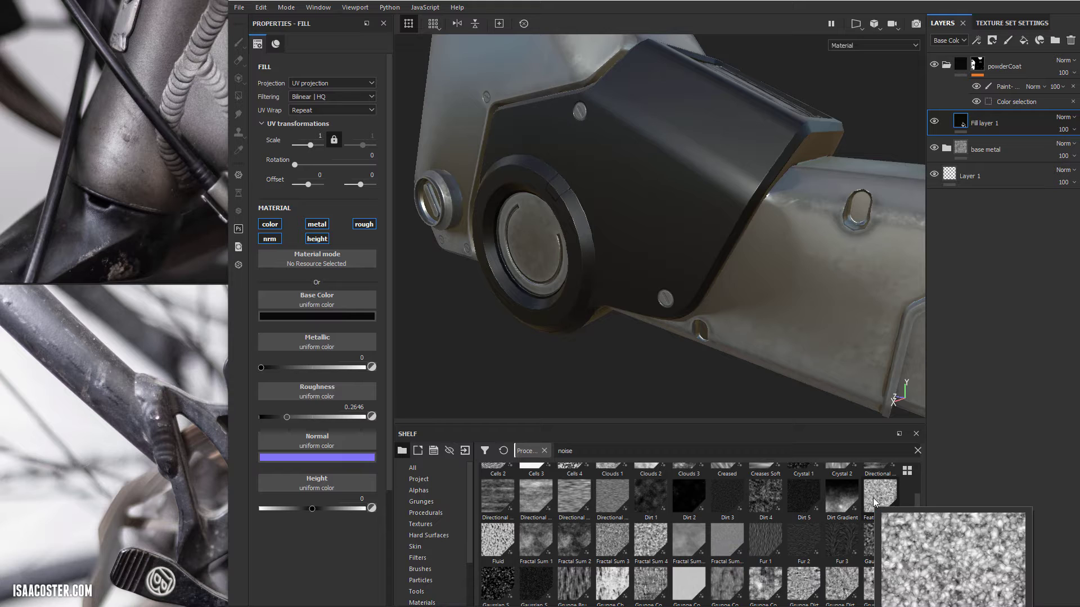
left_click_drag(919, 498, 926, 555)
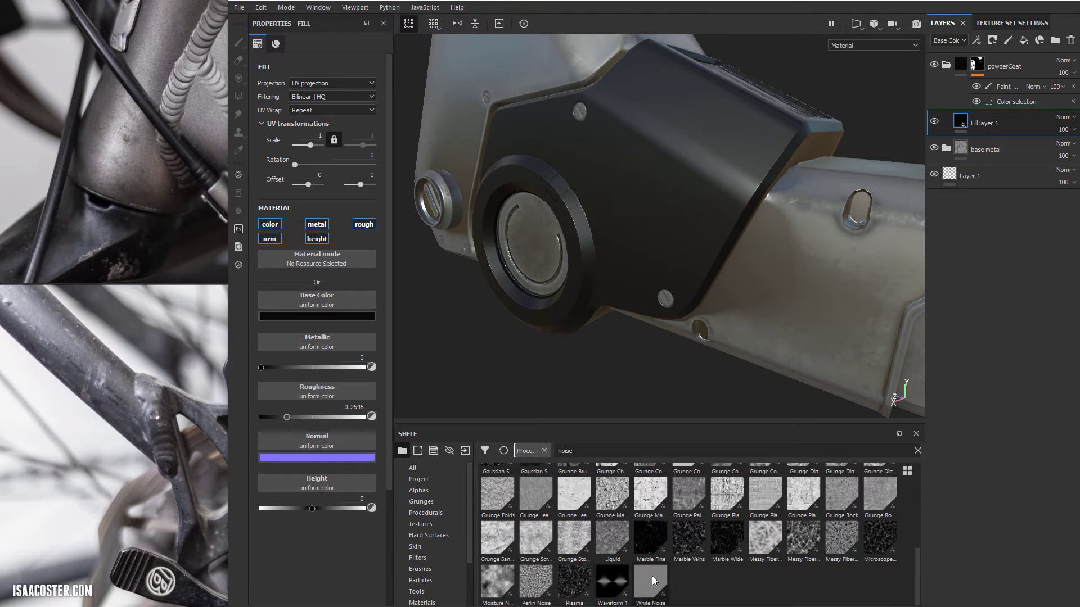
Try the White Noise procedural as the height source of Fill layer 1, and clear it from the channel
mouse_move(652, 579)
left_click_drag(651, 582, 320, 484)
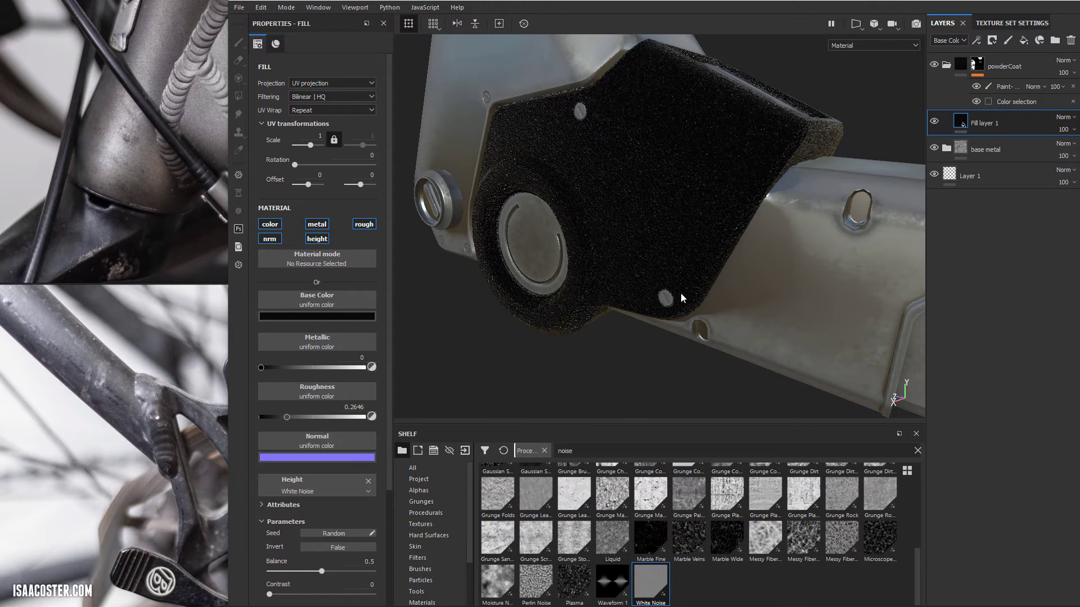
left_click(368, 481)
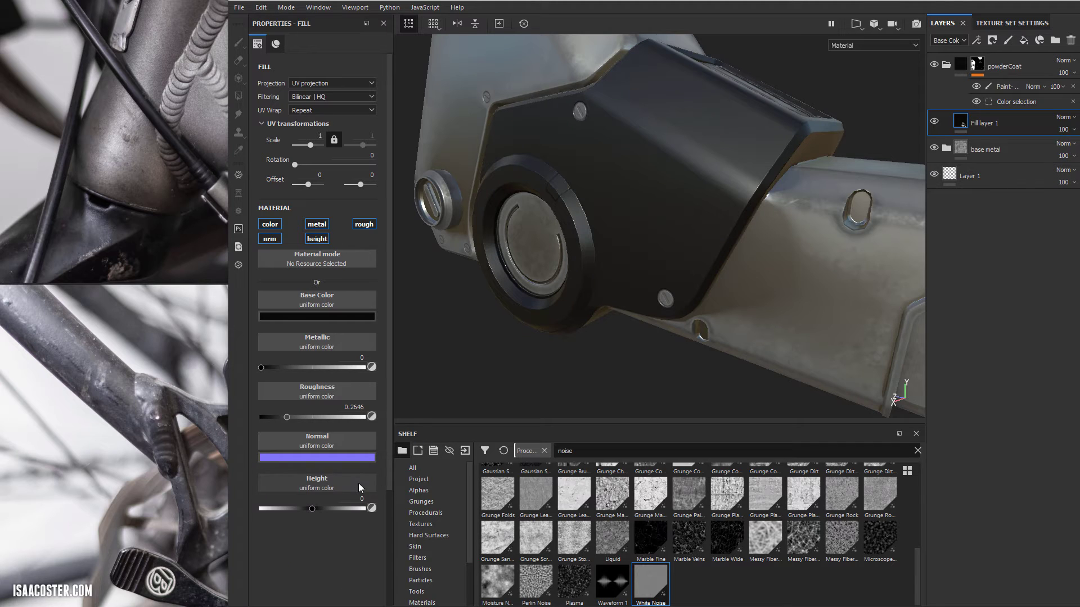
Duplicate Fill layer 1 and rename the copy "noise"
left_click_drag(763, 153, 754, 169, "alt")
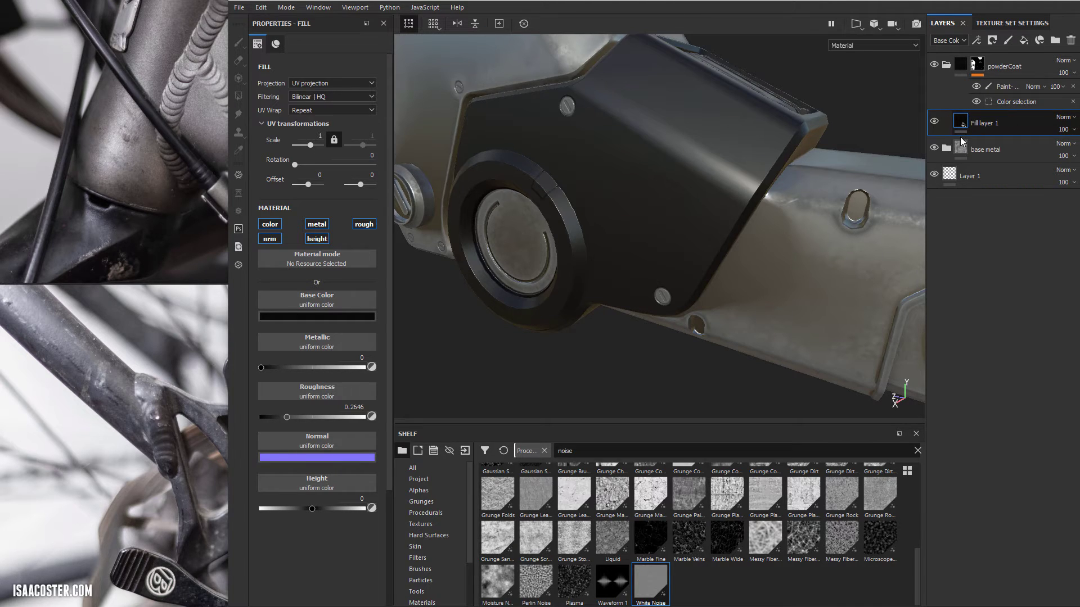
key("ctrl+d")
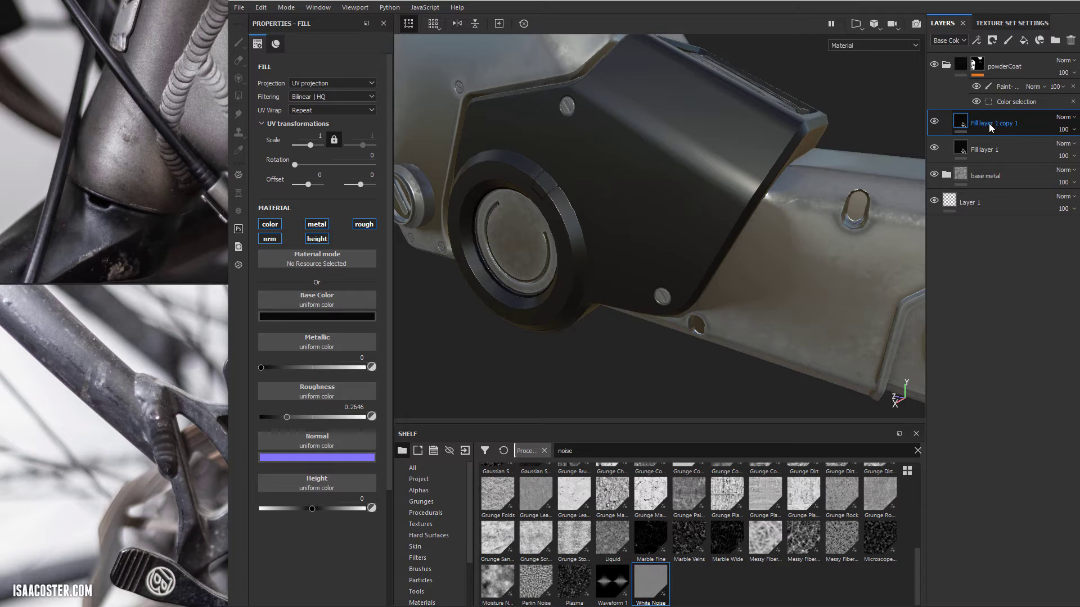
double_click(991, 126)
type("noise")
key("Return")
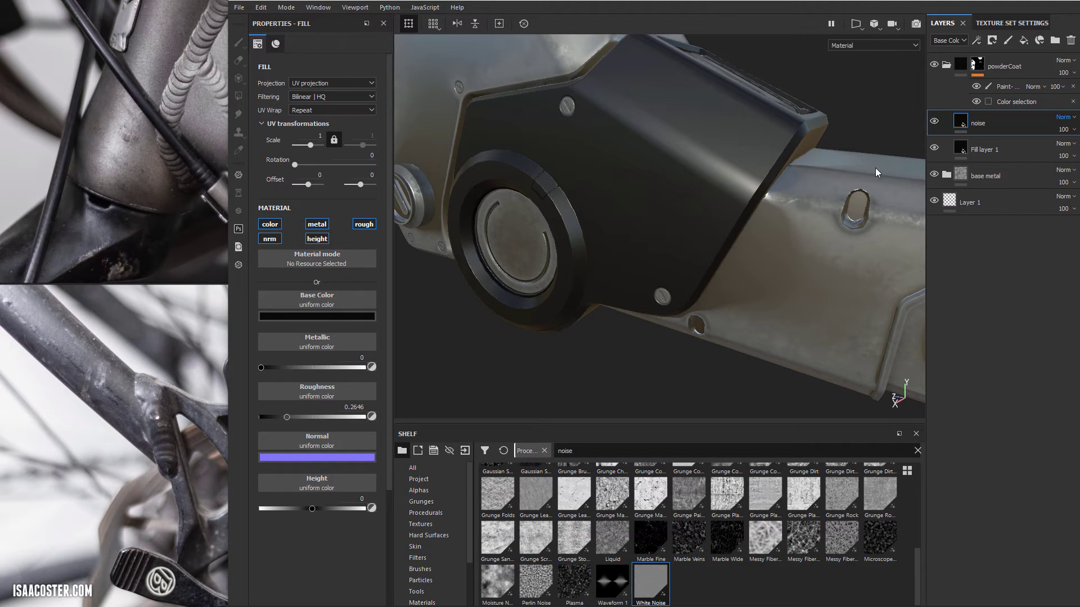
Disable the color, metal, rough and nrm channels of the noise layer, keeping only height
left_click(270, 224)
left_click(316, 224)
left_click(364, 223)
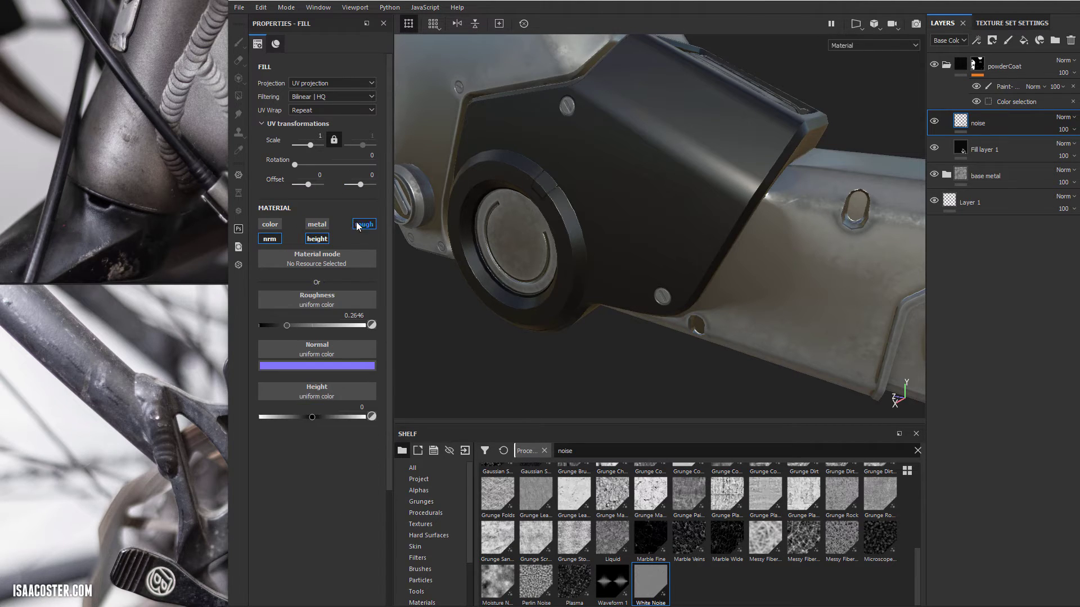
left_click(269, 238)
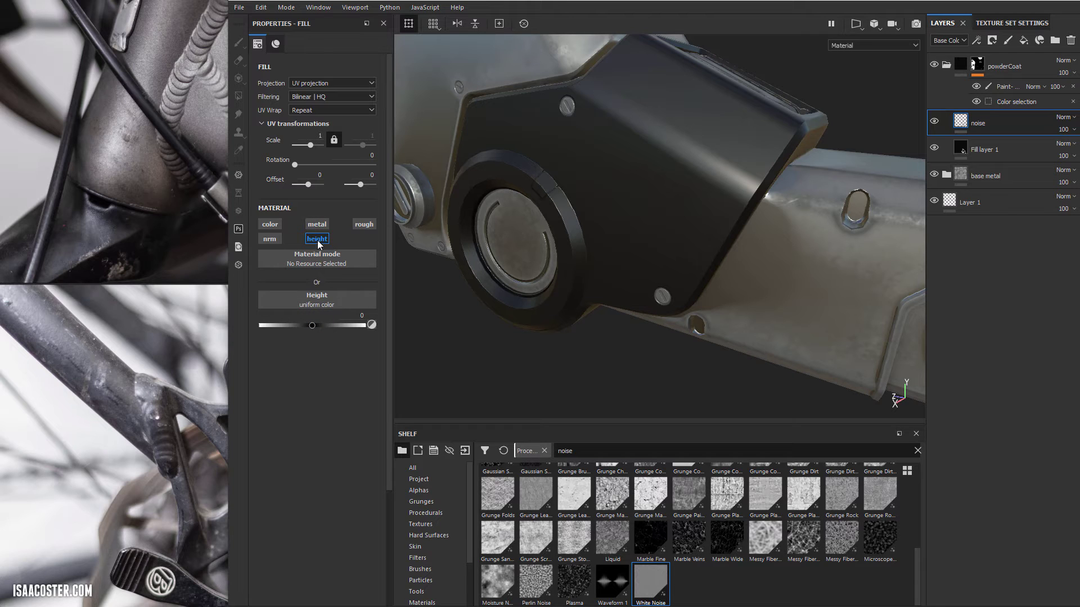
Raise the noise layer's uniform height to 0.5238 and inspect the housing's surface from several angles
left_click_drag(320, 325, 340, 325)
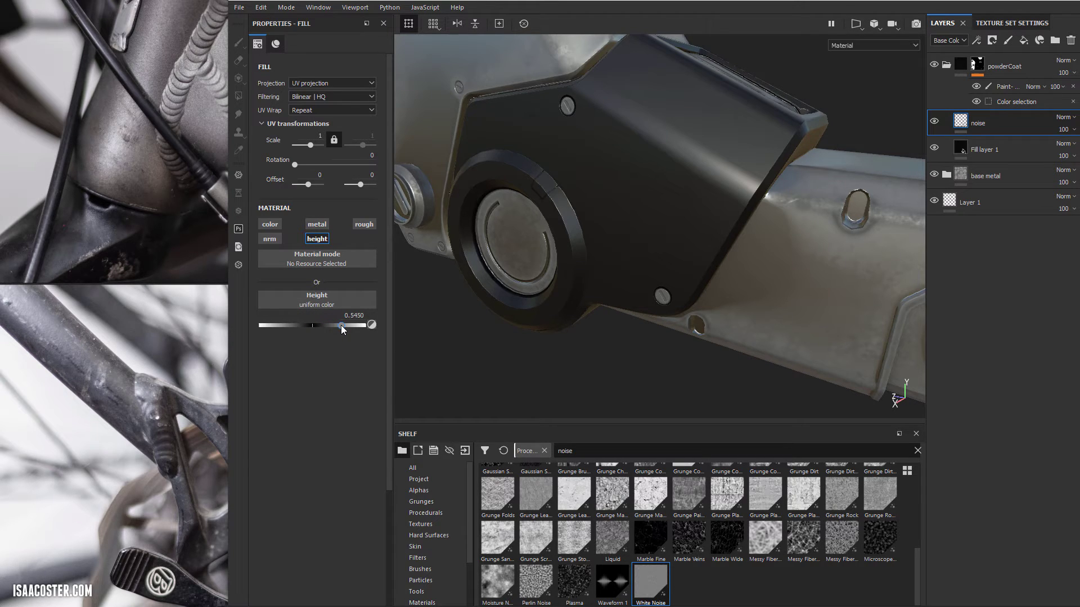
left_click_drag(671, 184, 501, 184, "alt")
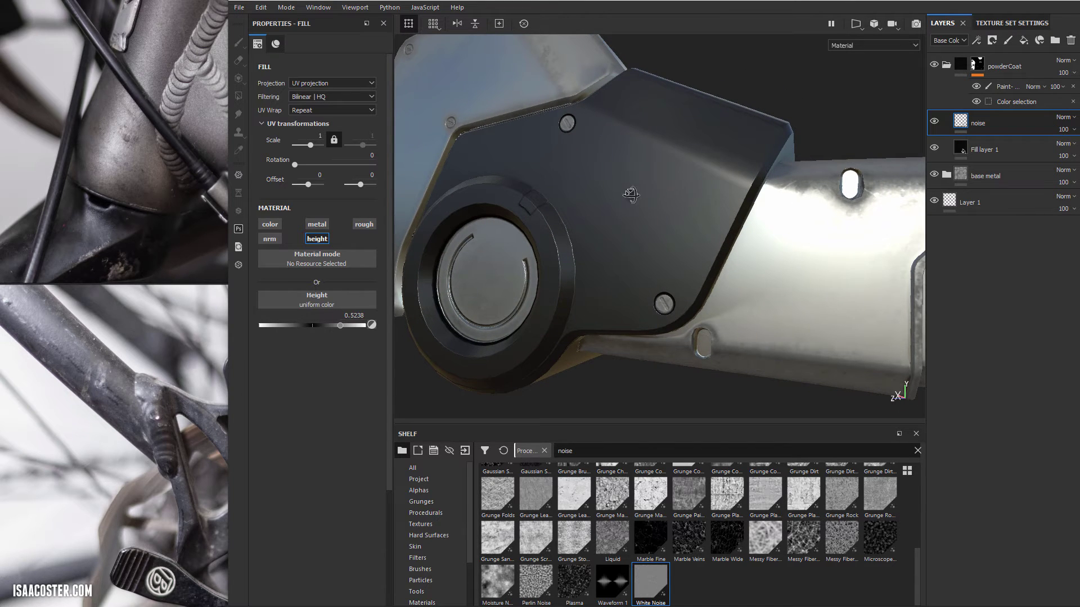
left_click_drag(631, 195, 602, 198, "alt")
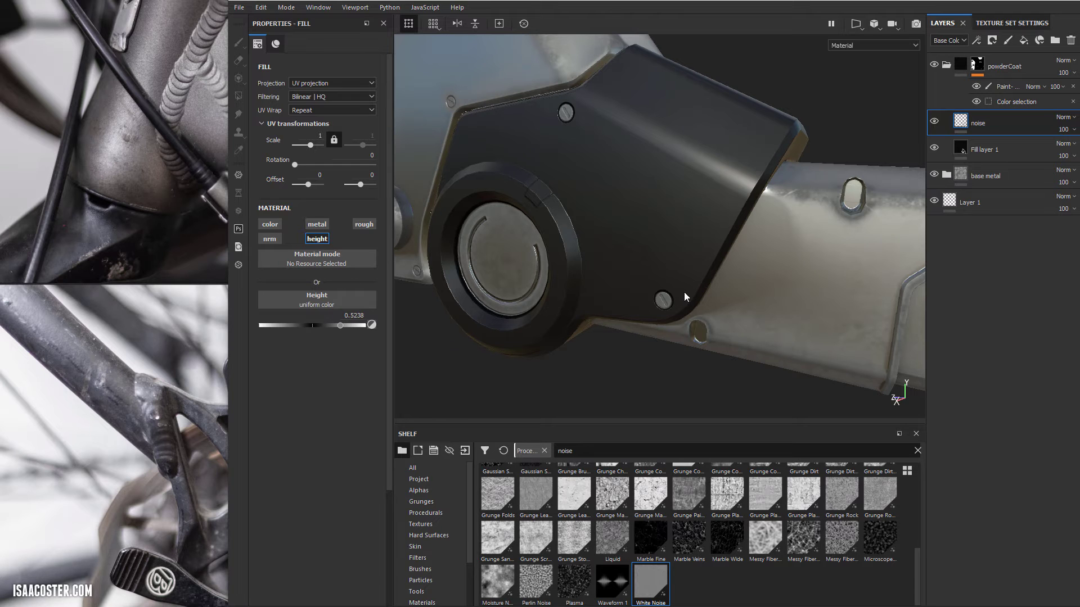
left_click_drag(718, 263, 808, 282, "alt")
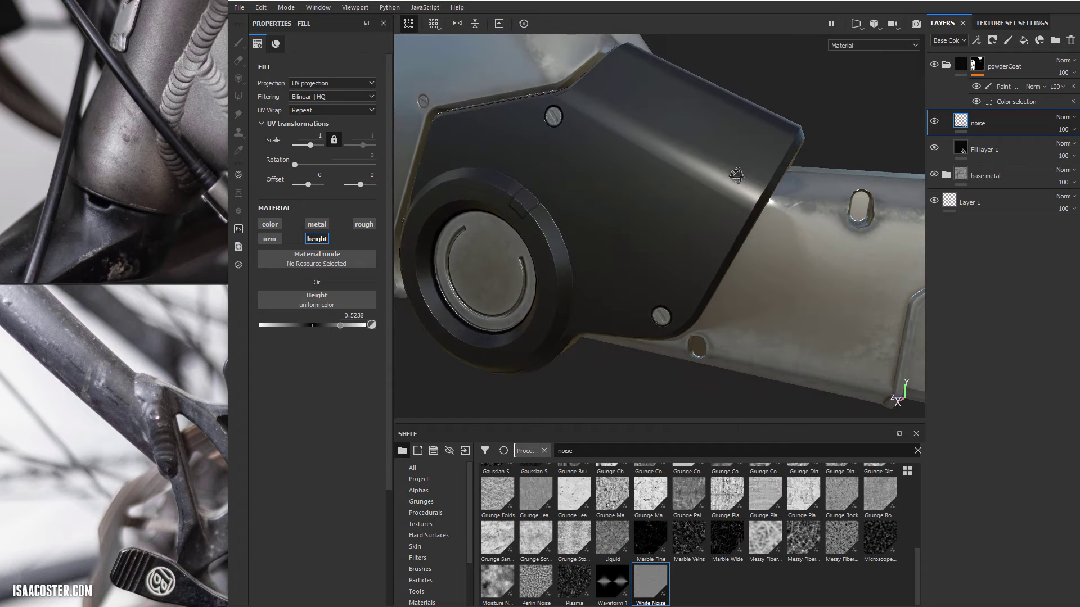
Add a black mask to the noise layer with a fill effect that uses the White Noise procedural
right_click(994, 125)
left_click(1038, 143)
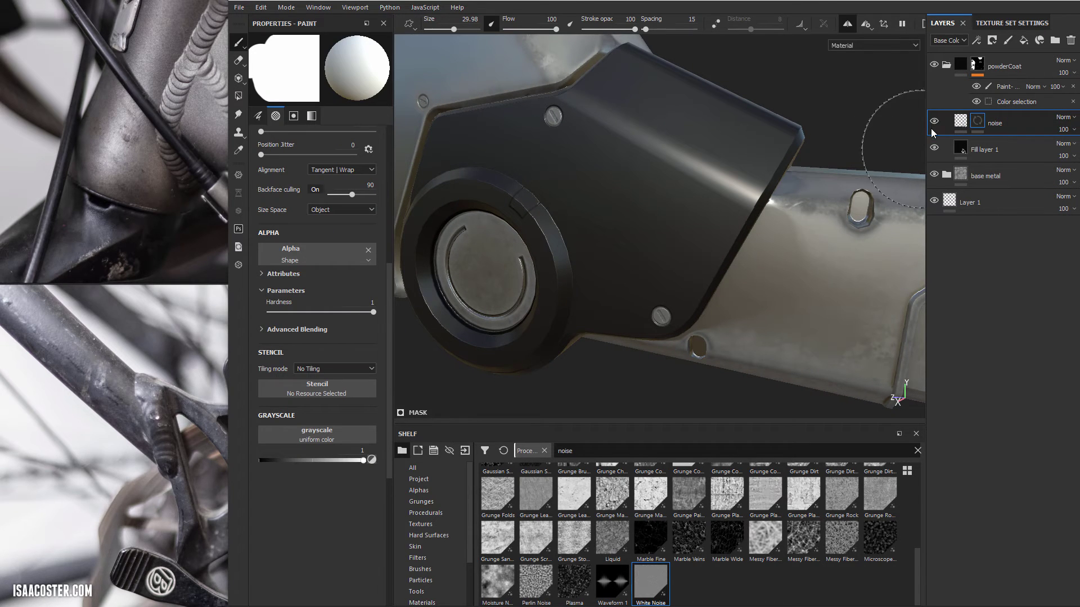
right_click(978, 124)
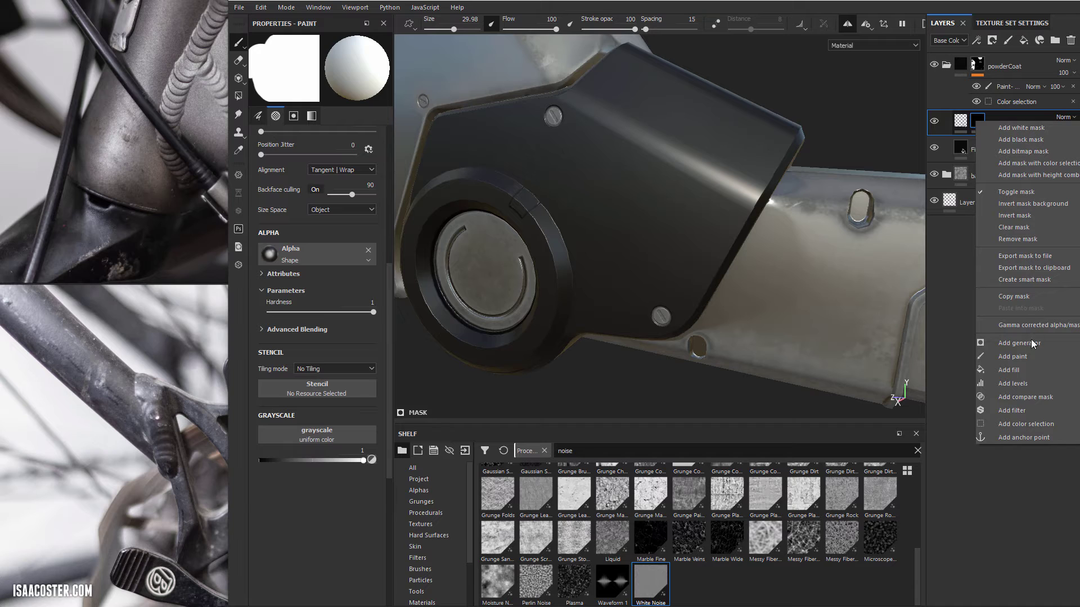
left_click(1027, 366)
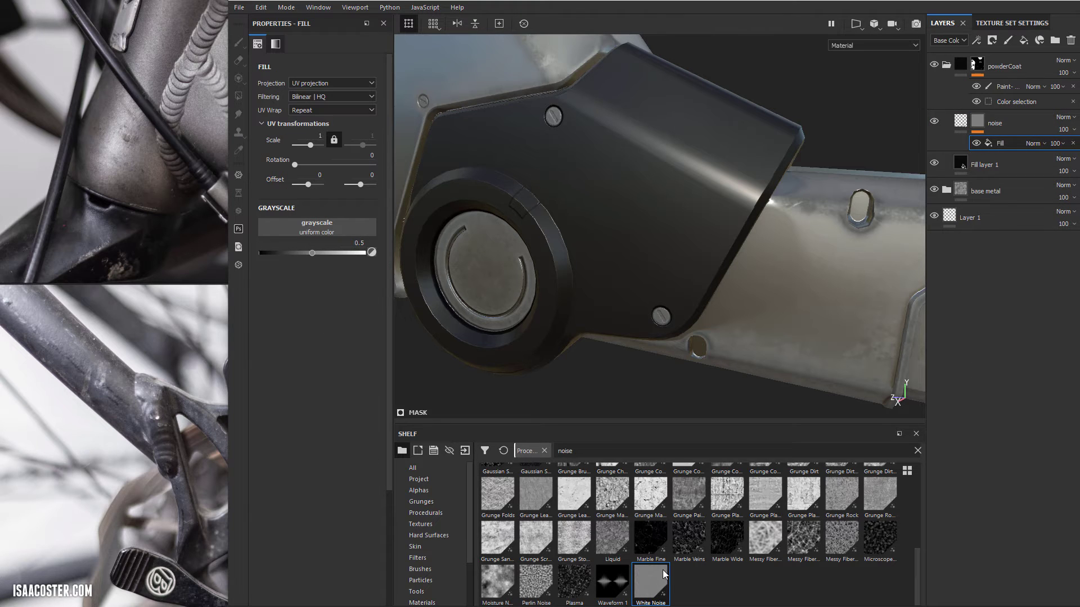
left_click_drag(655, 584, 323, 229)
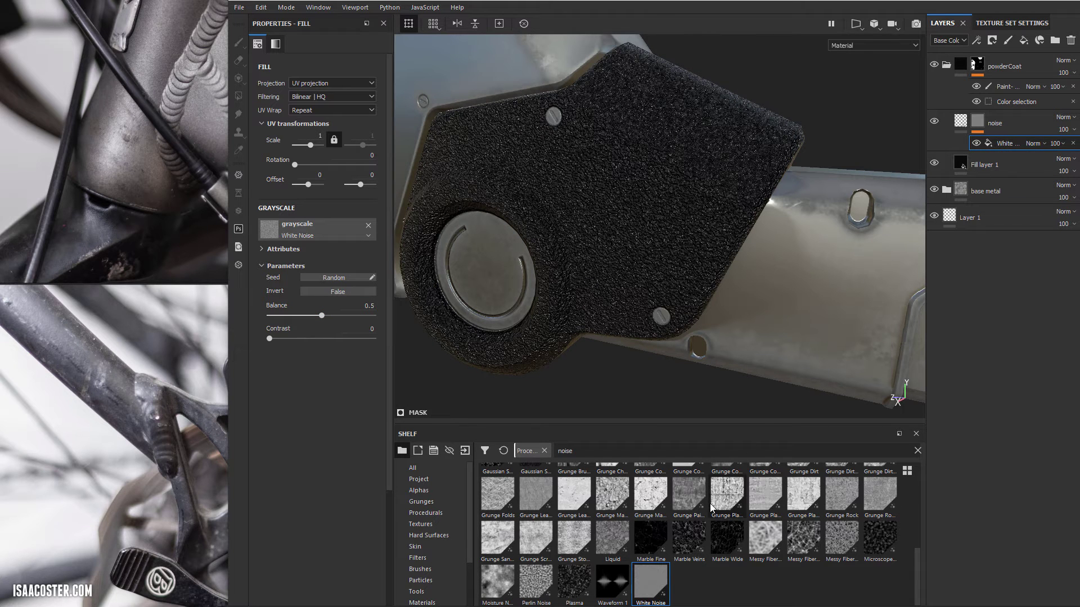
Lower the noise layer's height to 0.0265 and check the bumps on the black housing
left_click(1063, 144)
left_click(970, 128)
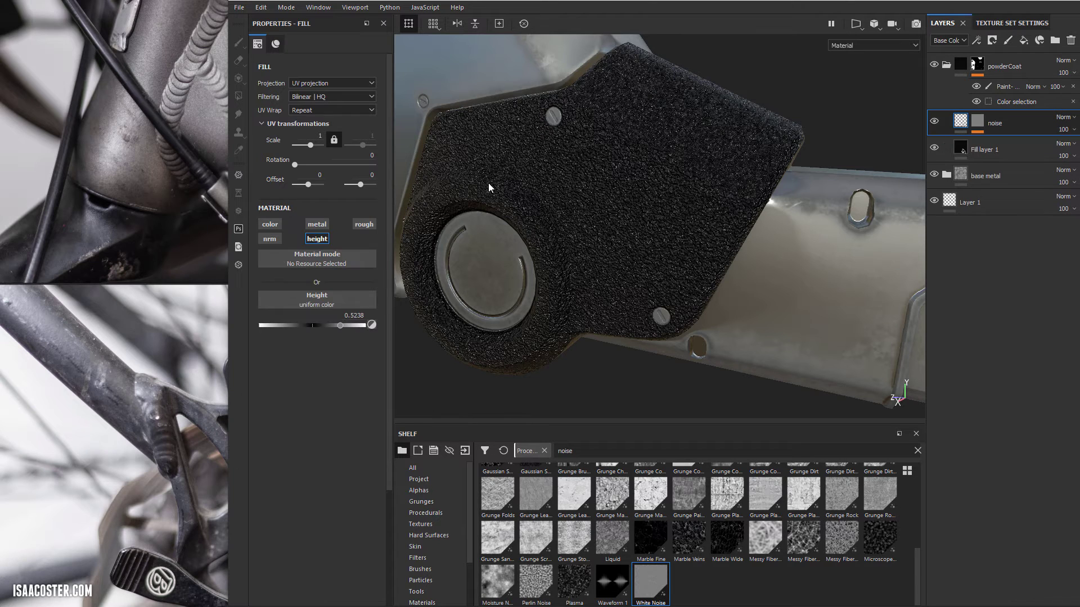
left_click_drag(339, 325, 314, 334)
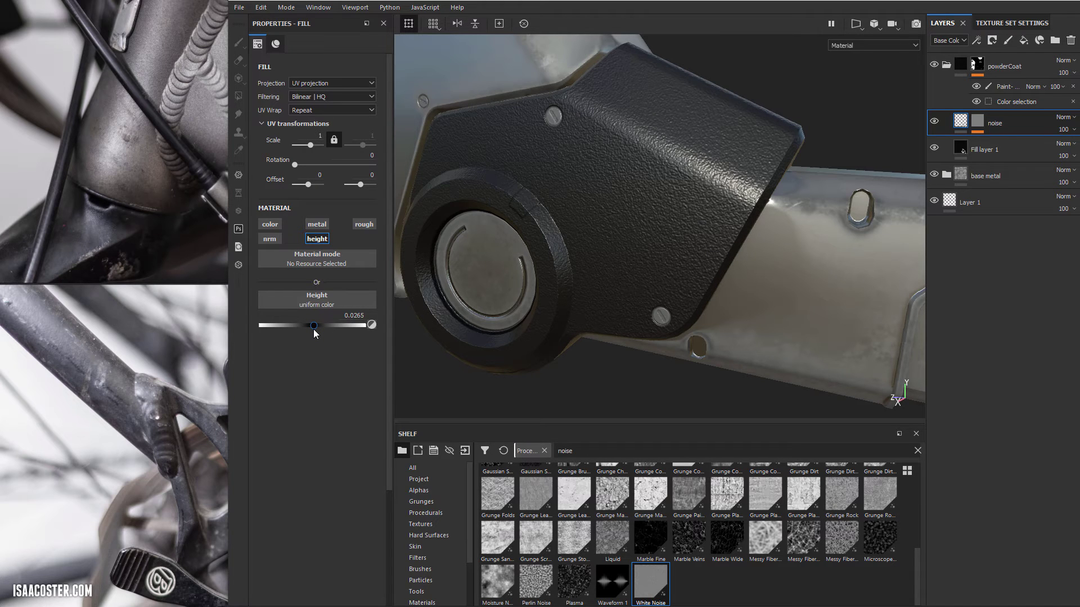
left_click_drag(682, 192, 640, 219, "alt")
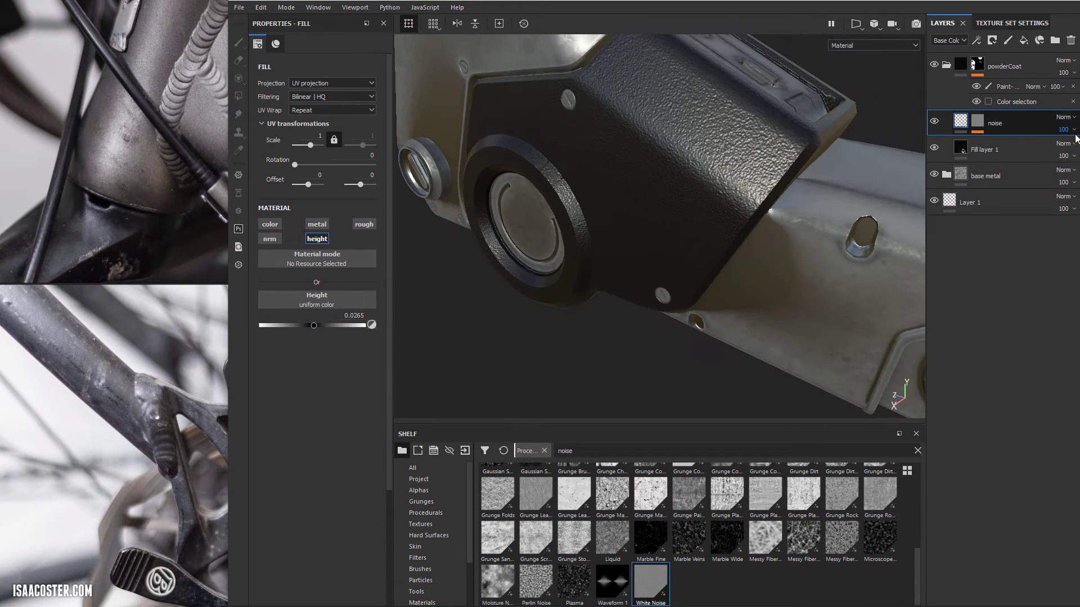
Set the UV scale of the White Noise mask fill to 8, after trying 128 and 4
left_click(976, 120)
left_click(1008, 142)
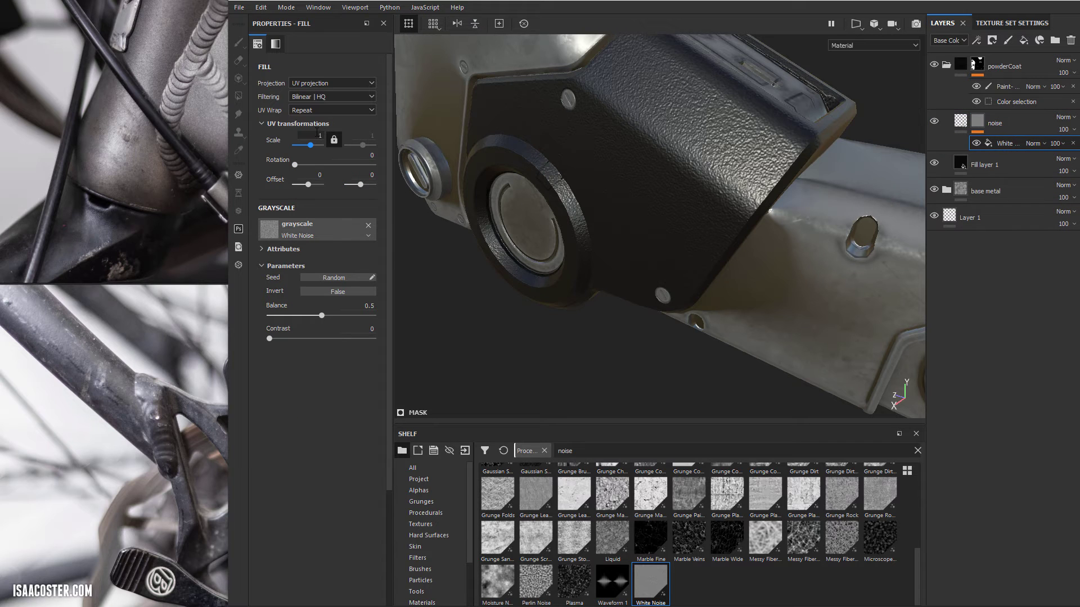
left_click_drag(316, 144, 325, 144)
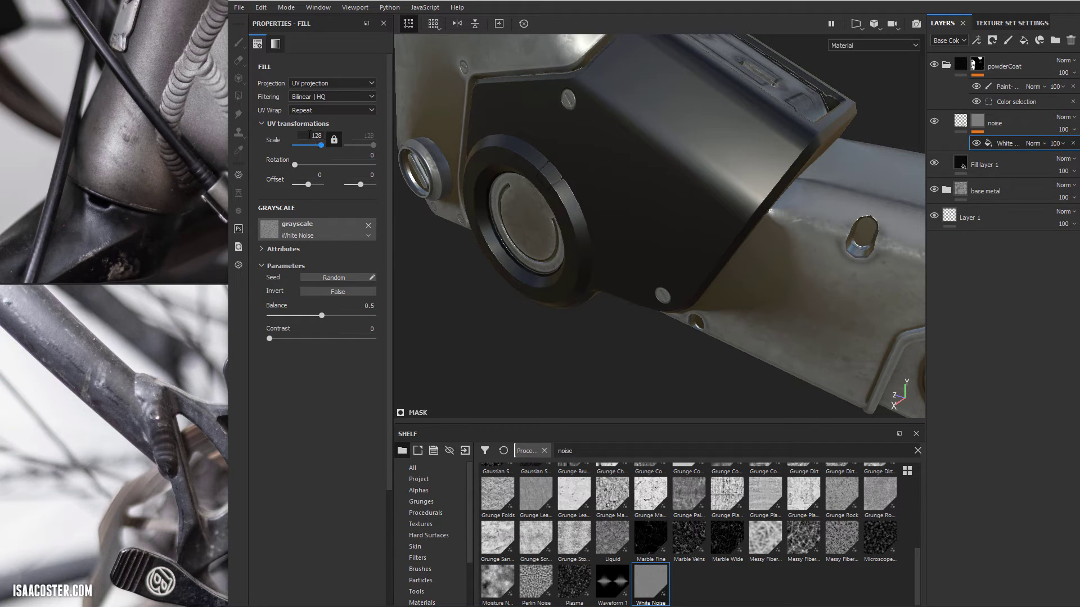
type("4")
key("Return")
left_click_drag(656, 198, 682, 182, "alt")
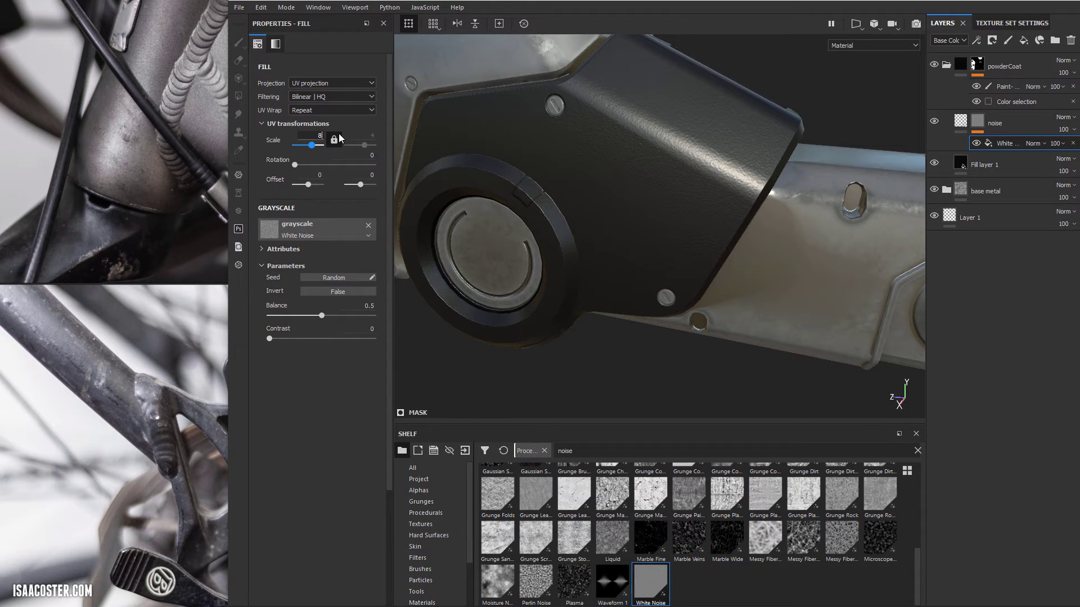
key("Return")
left_click_drag(660, 167, 632, 189, "alt")
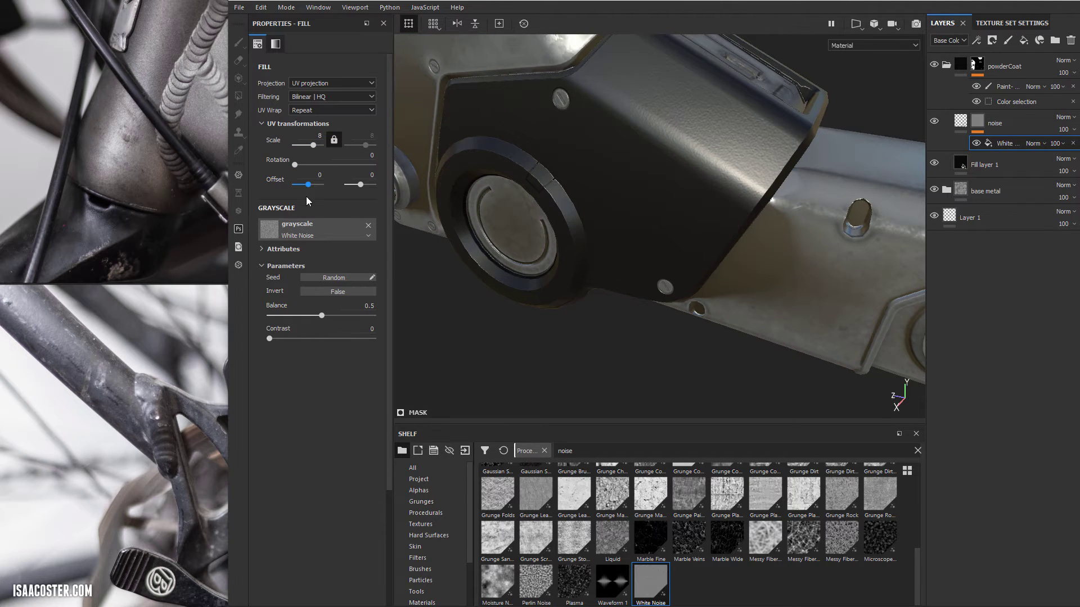
Set the noise layer's height to 0.04 and check the grain on the housing
left_click(960, 121)
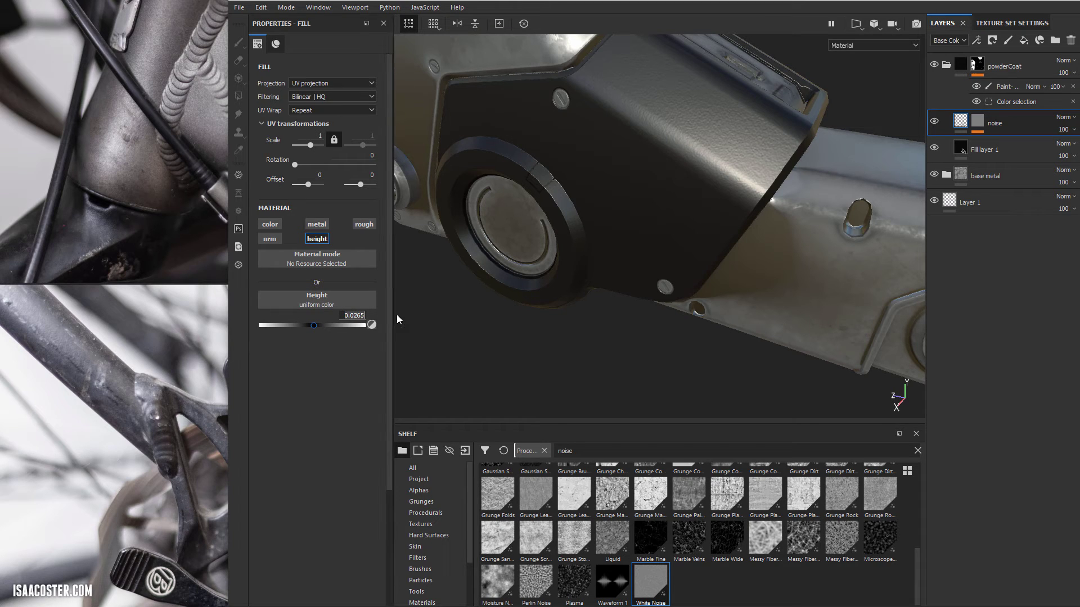
key("BackSpace")
key("BackSpace")
key("BackSpace")
key("BackSpace")
key("BackSpace")
key("BackSpace")
type(".04")
key("Return")
left_click_drag(618, 155, 479, 120, "alt")
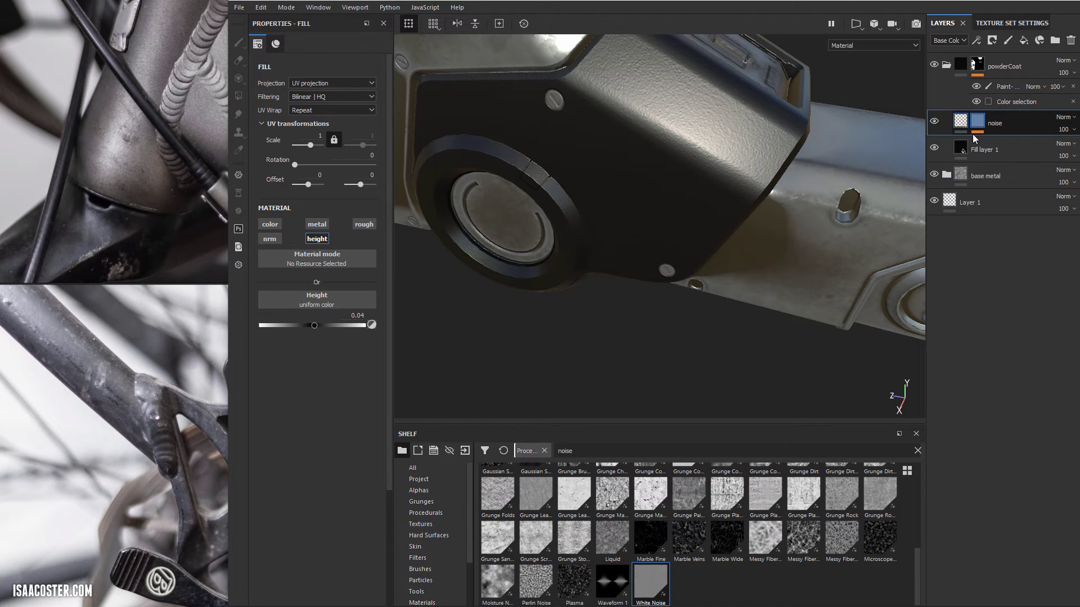
Reopen the White Noise fill in the noise layer's mask and compare the housing's grain with the reference photo
left_click(975, 132)
left_click(1000, 144)
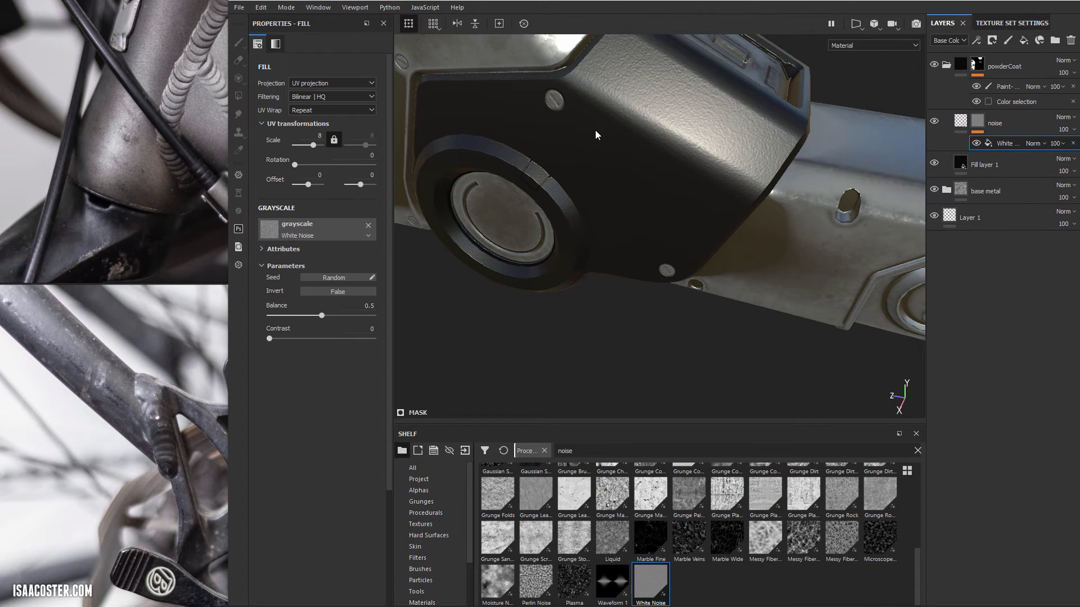
left_click_drag(598, 133, 557, 113, "alt")
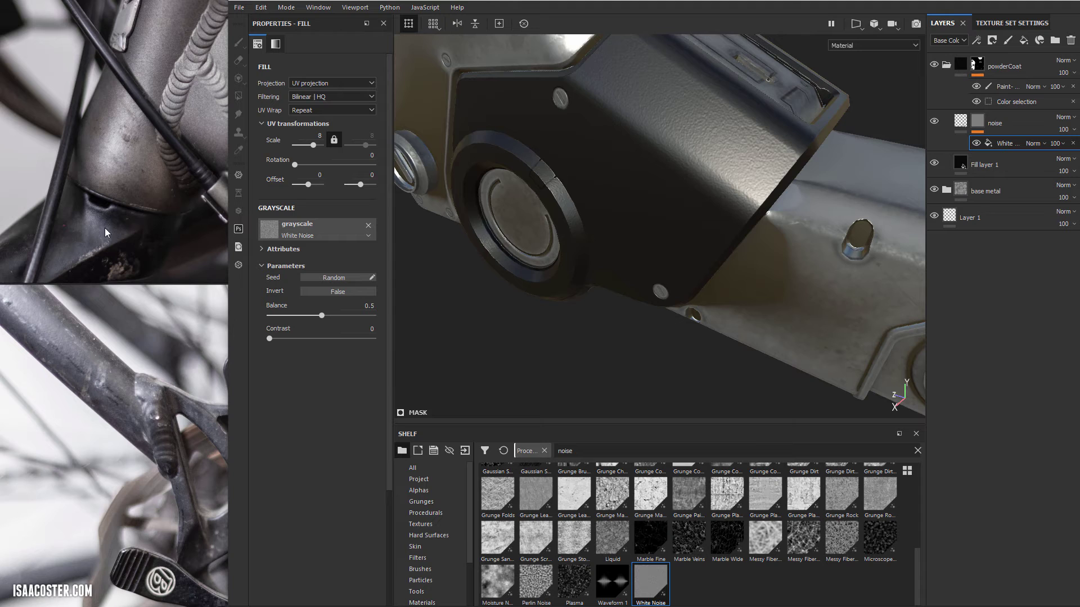
Try a UV scale of 16 on the noise layer's White Noise mask fill and undo it
left_click_drag(712, 164, 704, 158, "alt")
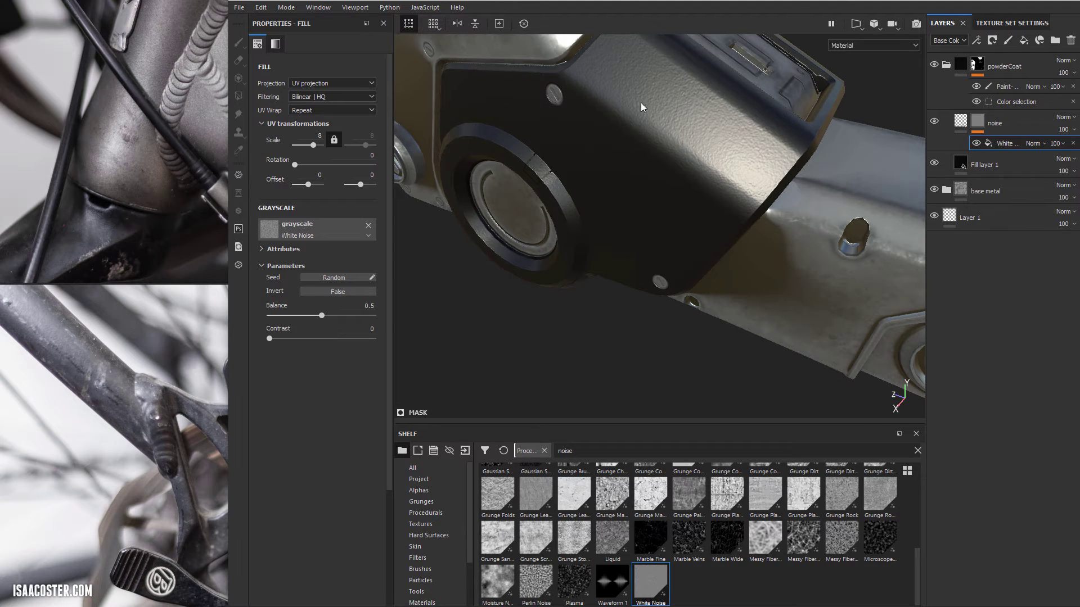
left_click(318, 136)
type("16")
key("Return")
left_click_drag(717, 128, 666, 167, "alt")
key("ctrl+z")
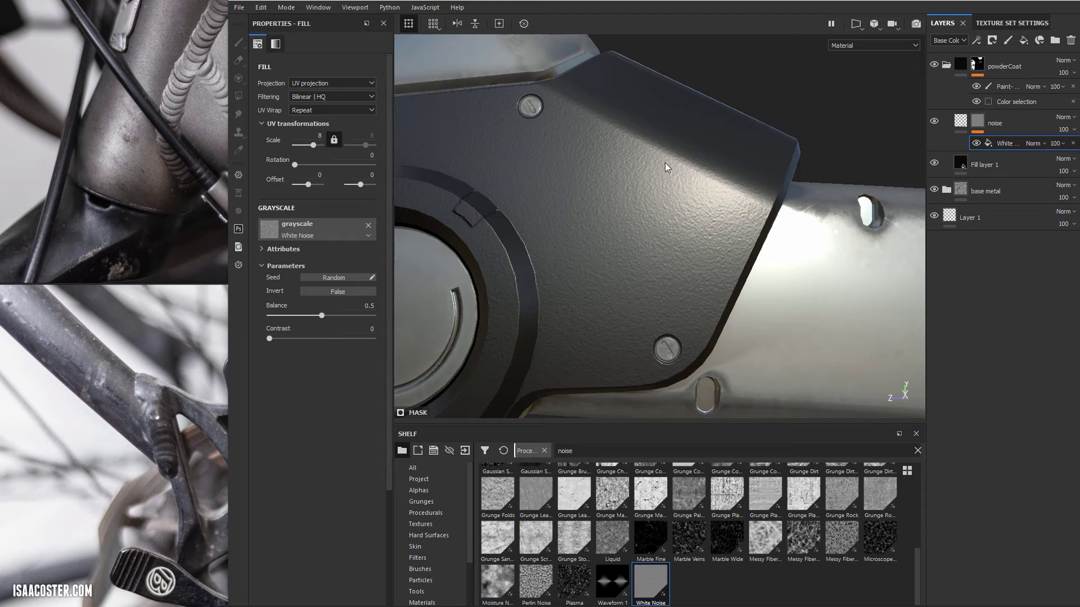
Review the texture set's resolution and compare the housing's grain with the reference photo from near and far
left_click(996, 23)
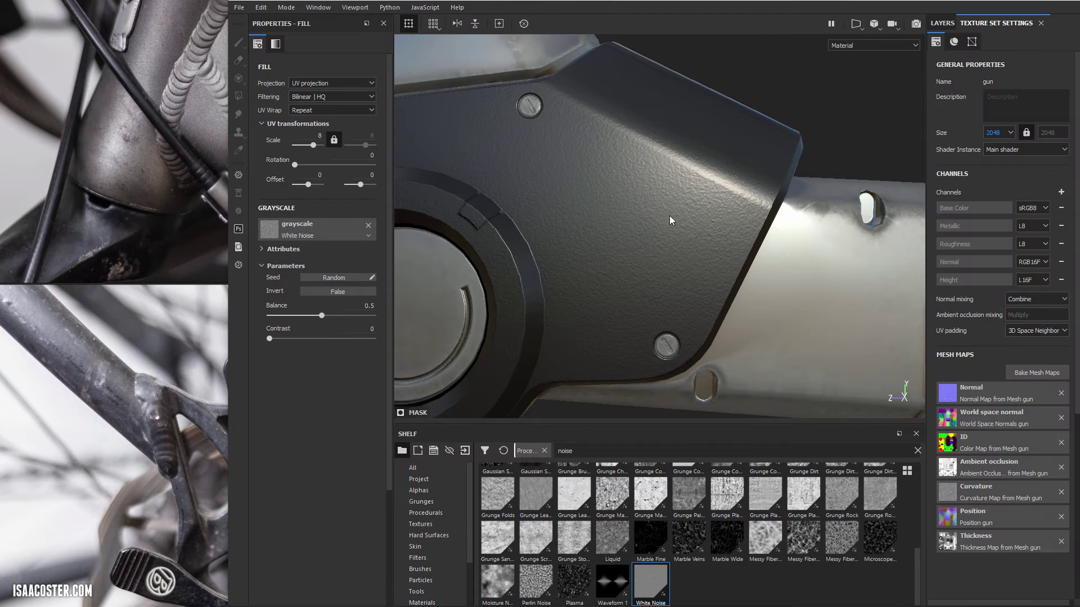
left_click_drag(630, 202, 722, 203, "alt")
right_click_drag(723, 204, 439, 115, "alt")
left_click_drag(568, 231, 662, 257, "alt")
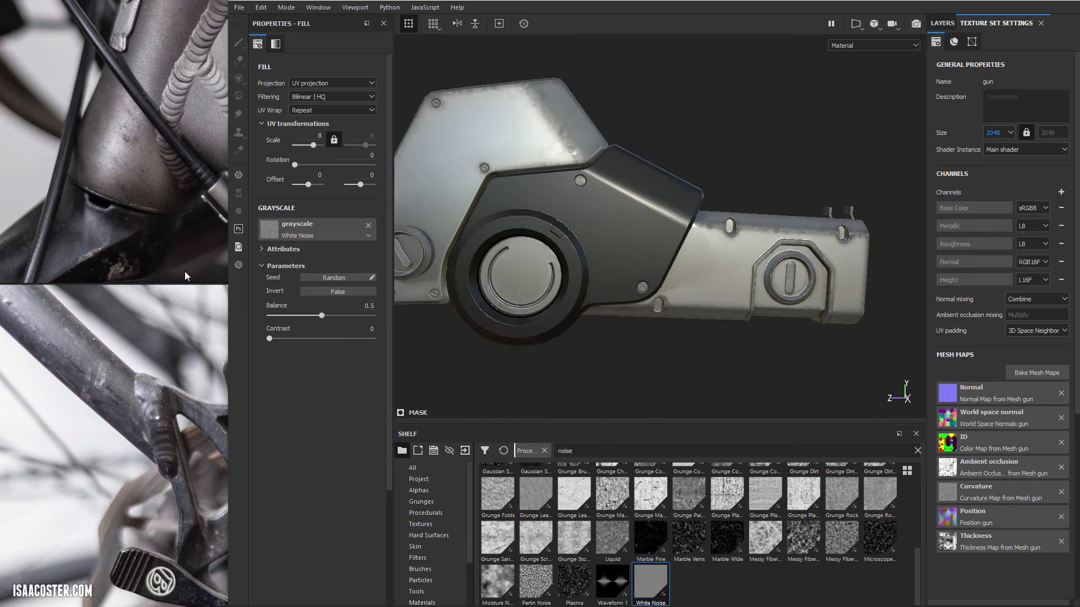
mouse_move(584, 234)
left_mouse_down("alt")
mouse_move(540, 232)
mouse_move(582, 234)
left_mouse_up("alt")
right_click_drag(585, 228, 667, 248, "alt")
left_click_drag(668, 248, 678, 226, "alt")
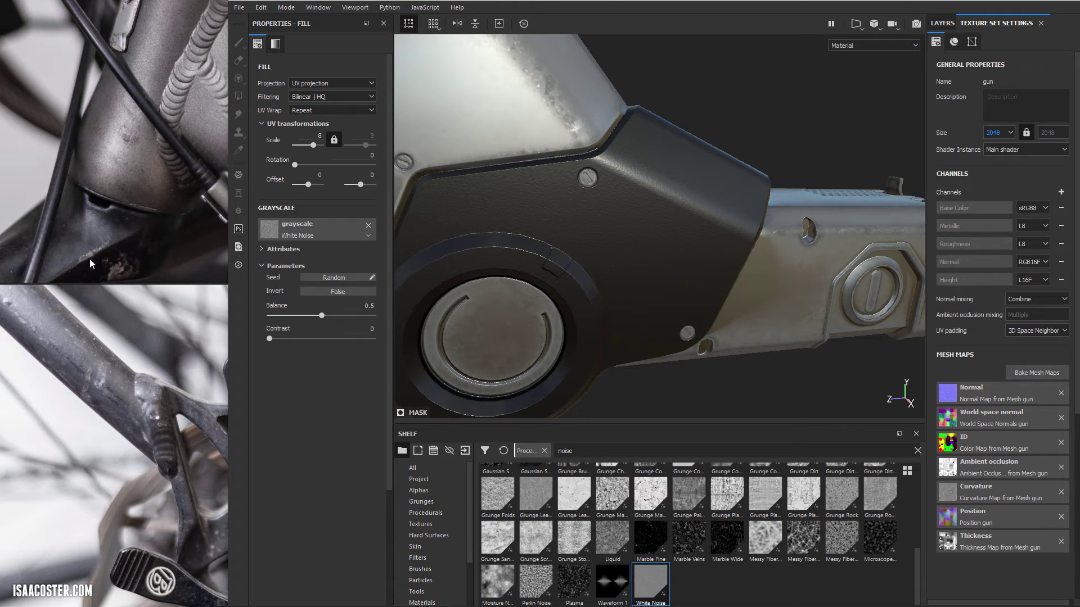
left_click_drag(646, 229, 781, 106, "alt")
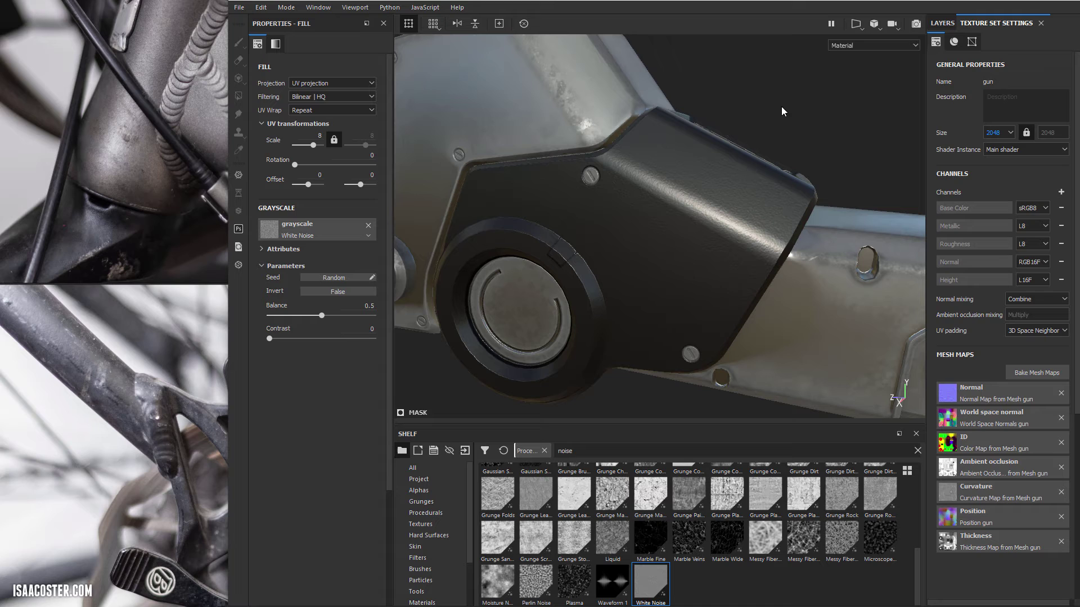
Preview the powderCoat folder's mask on its own and return to the material view of the housing
left_click(938, 23)
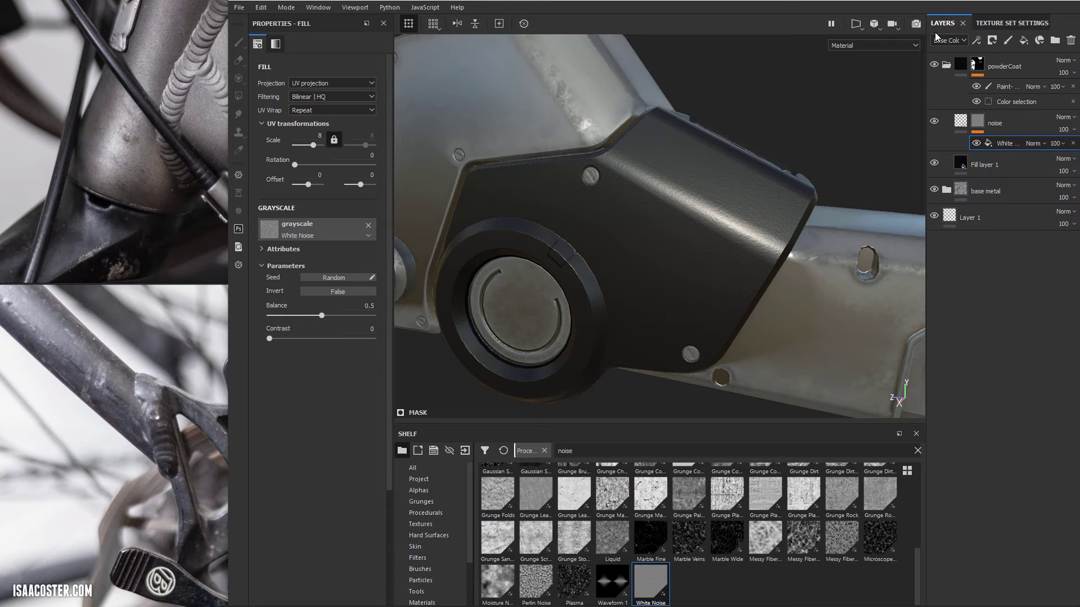
left_click(1008, 126)
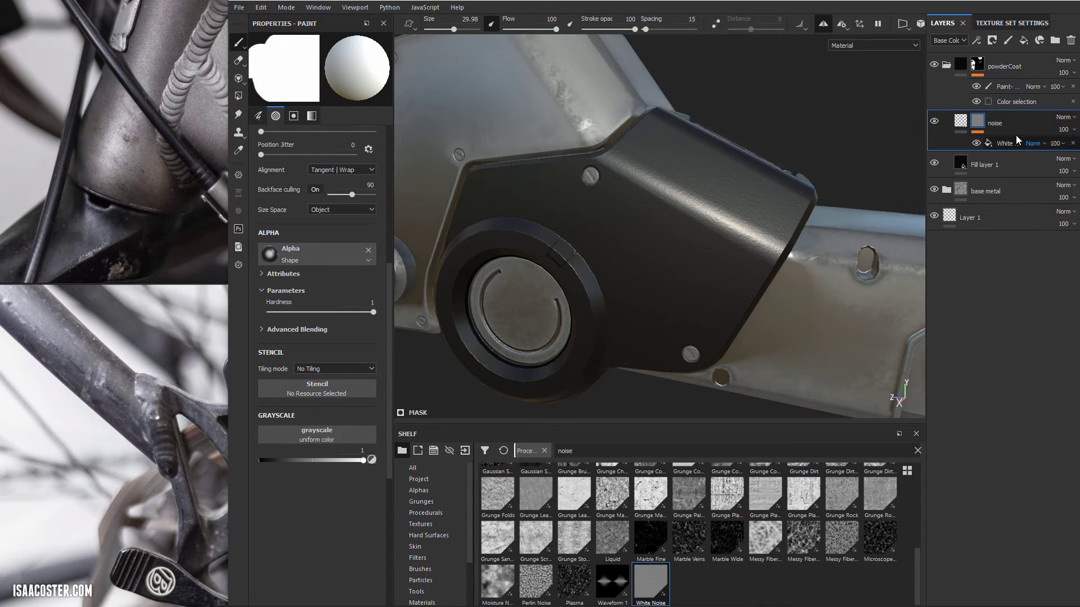
left_click(1006, 67)
left_click(977, 66, "alt")
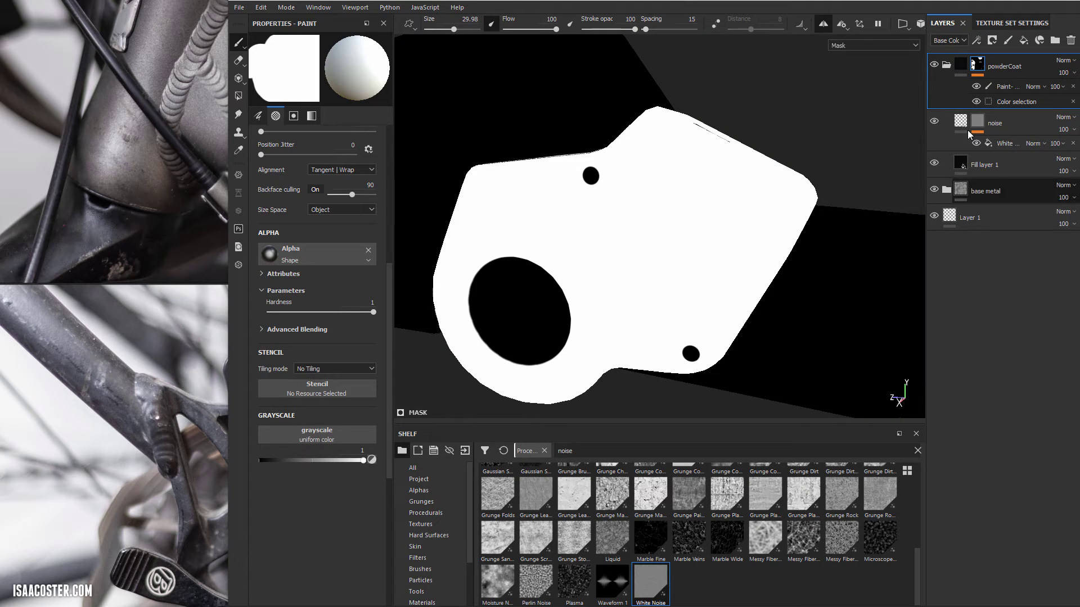
key("m")
left_click_drag(838, 115, 779, 141, "alt")
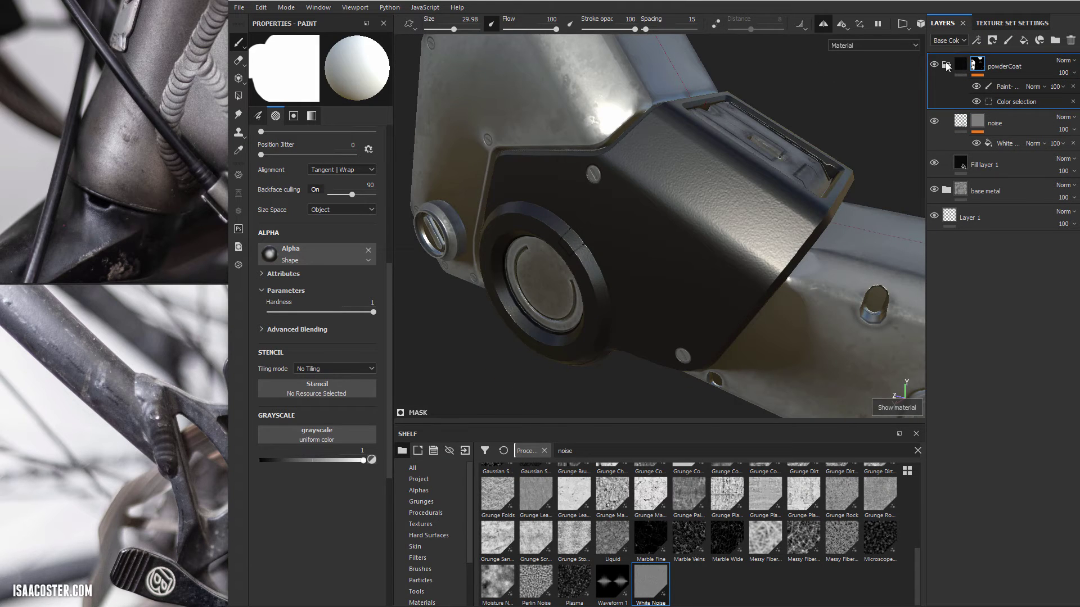
Add a trial fill effect to the powderCoat folder's mask and replace it with the Edges Strong smart mask
right_click(1007, 87)
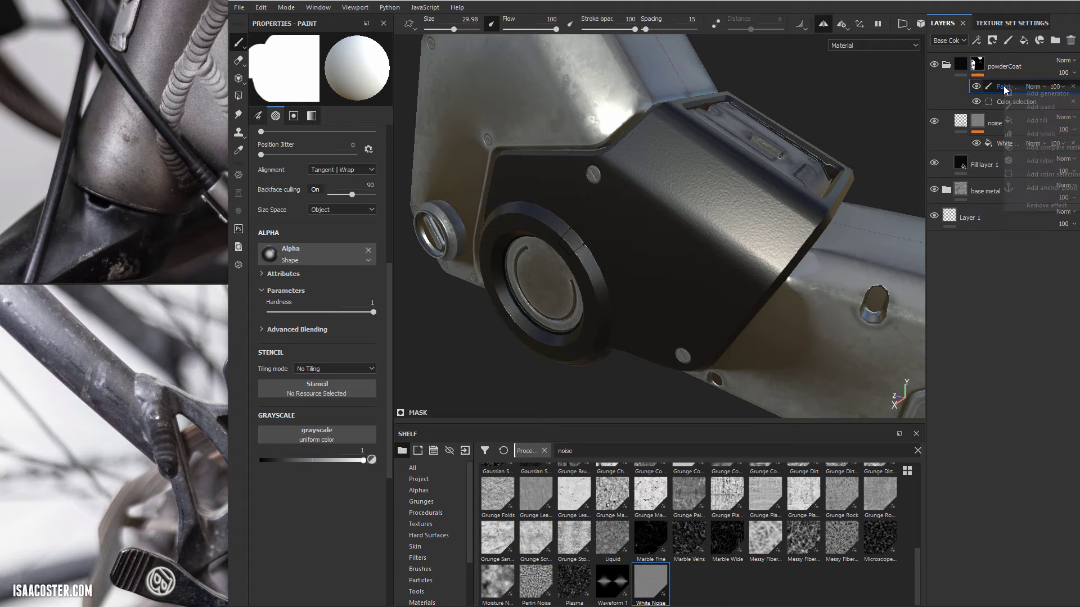
left_click(1045, 120)
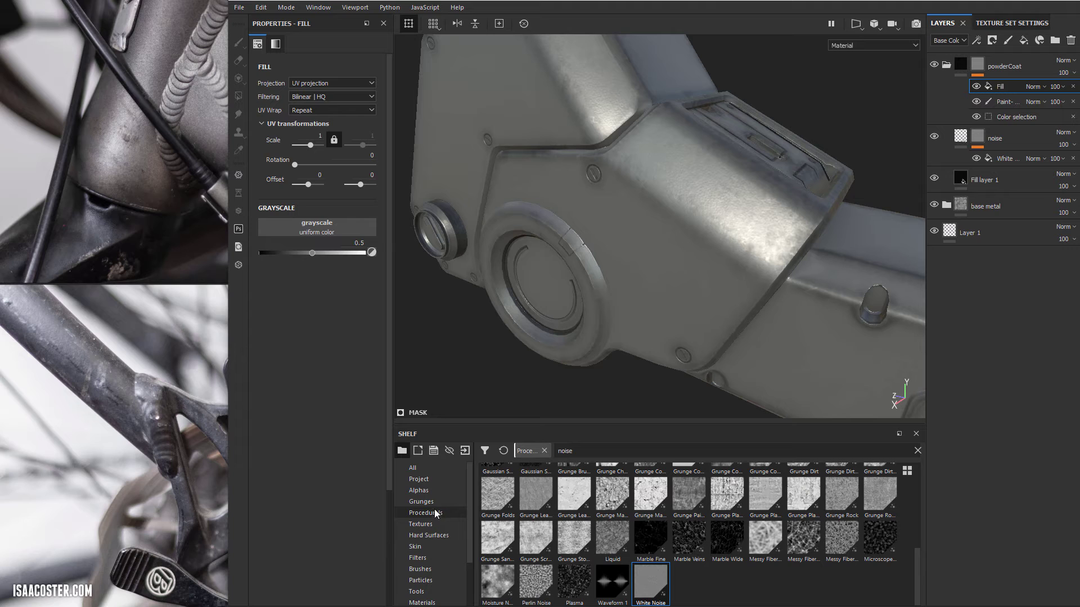
scroll(434, 588, "down", 2)
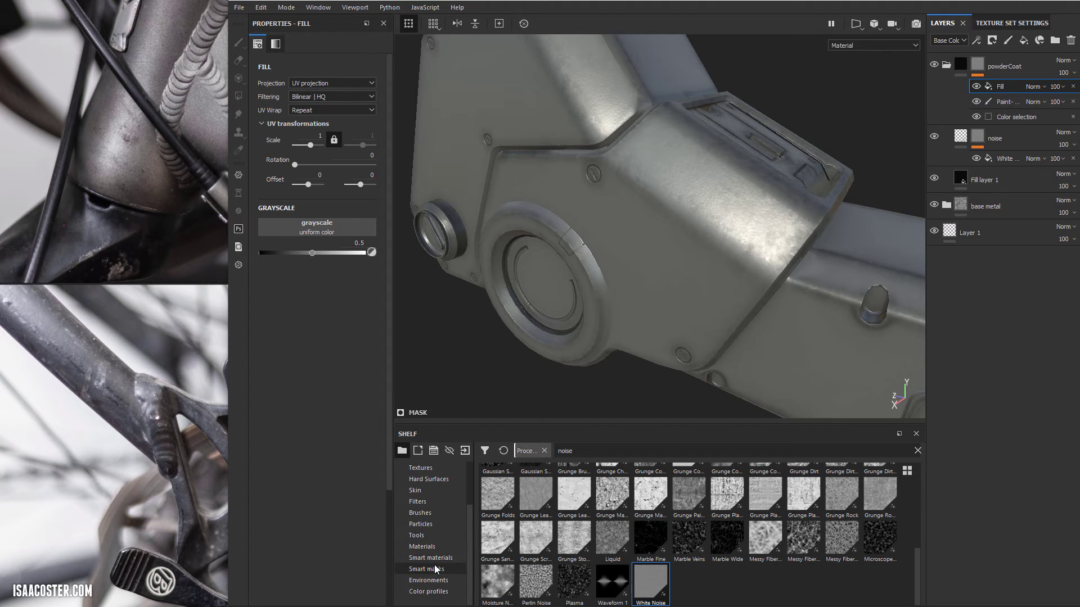
left_click(432, 569)
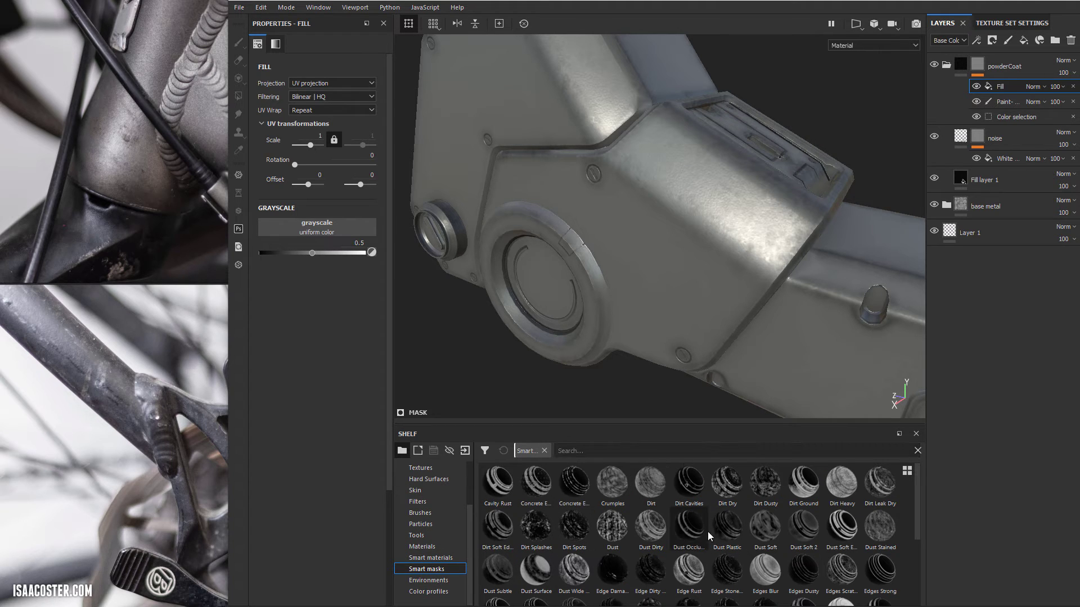
left_click(887, 568)
scroll(919, 569, "down", 1)
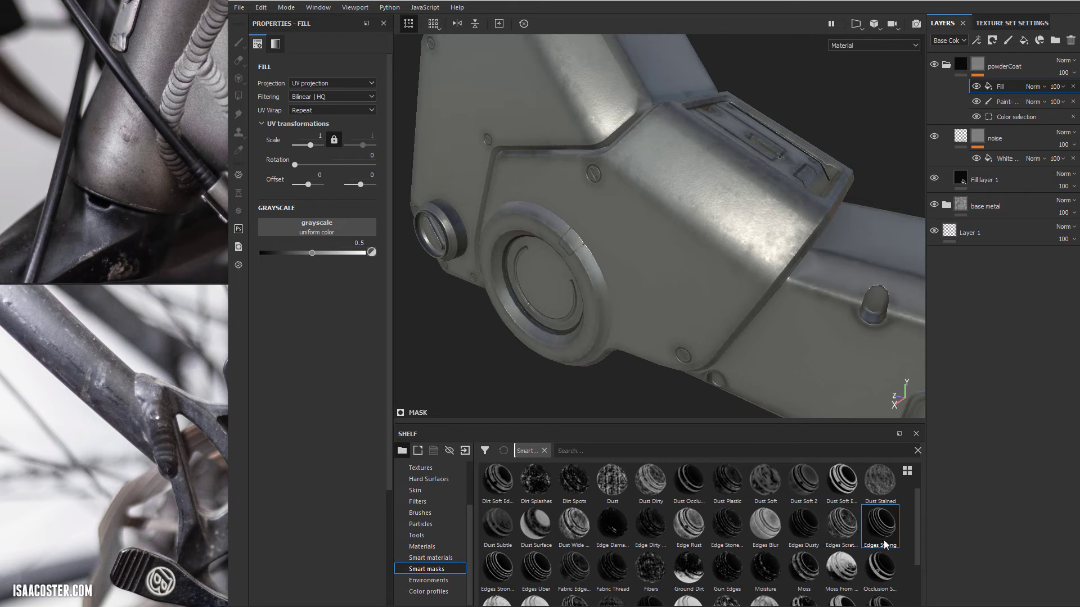
mouse_move(886, 531)
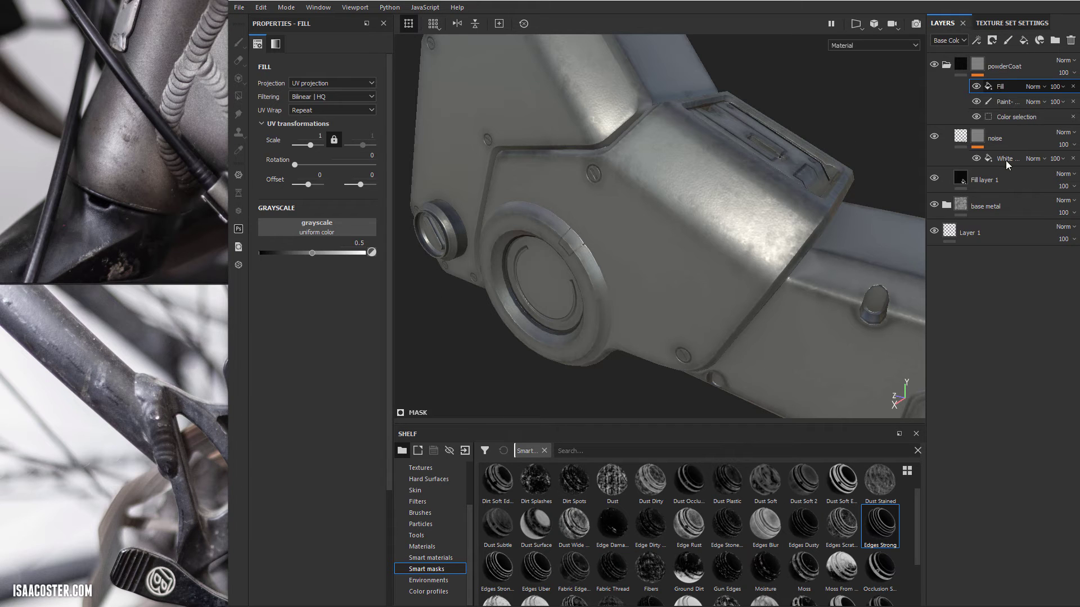
key("Delete")
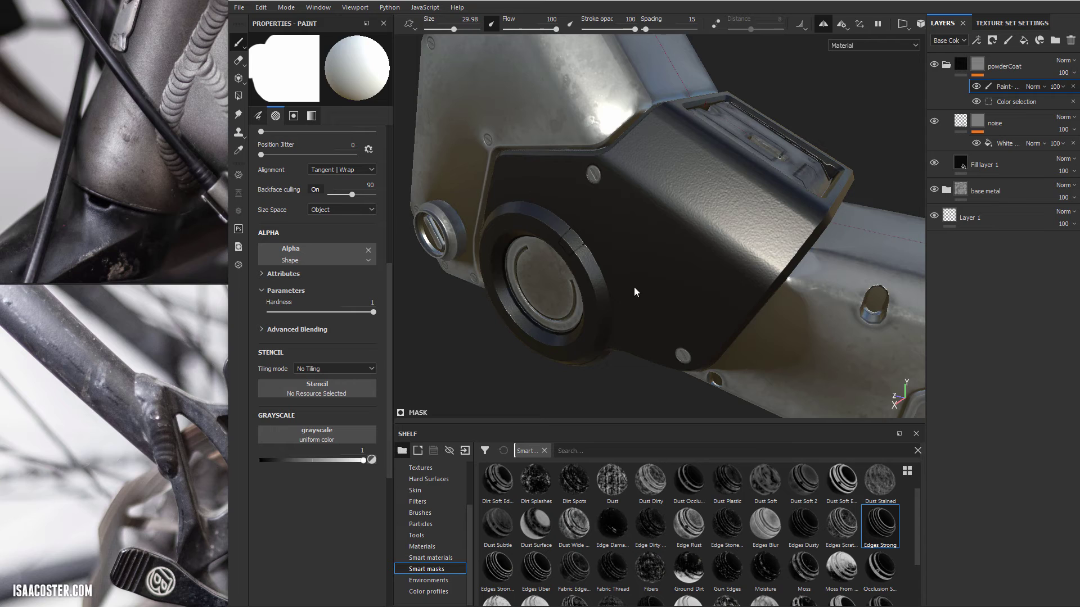
left_click_drag(881, 530, 998, 65)
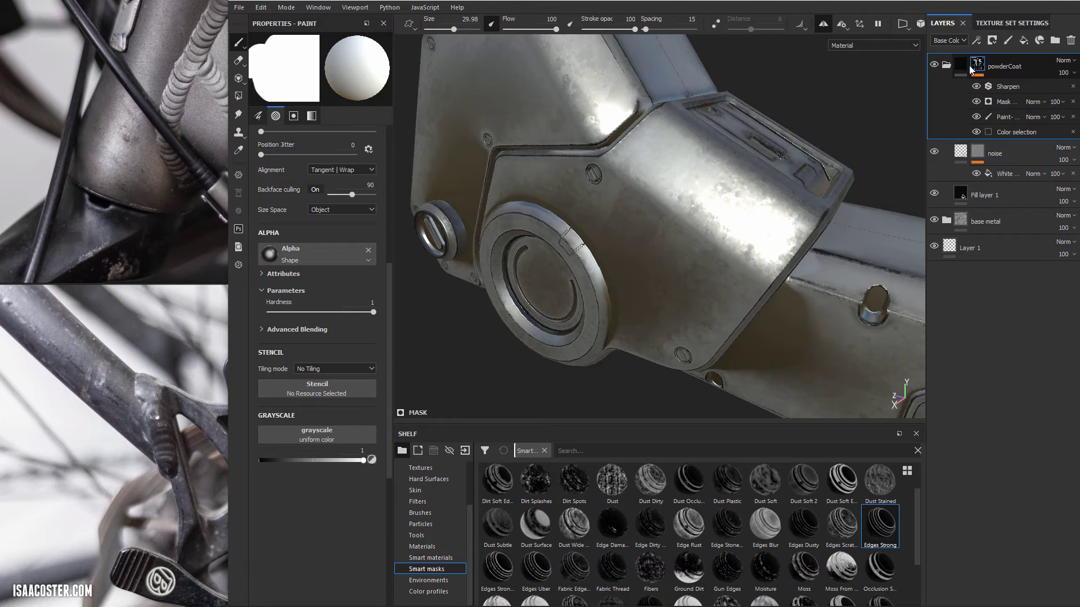
Examine the powderCoat mask's effects, comparing the isolated mask with the material view around the housing's edges
left_click(1007, 117)
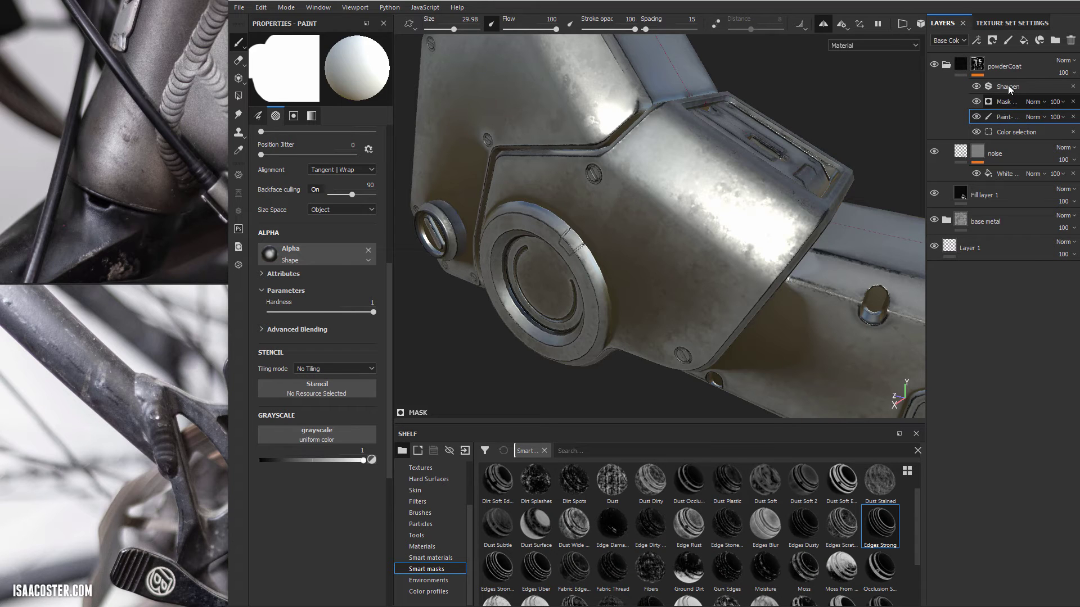
left_click(998, 105)
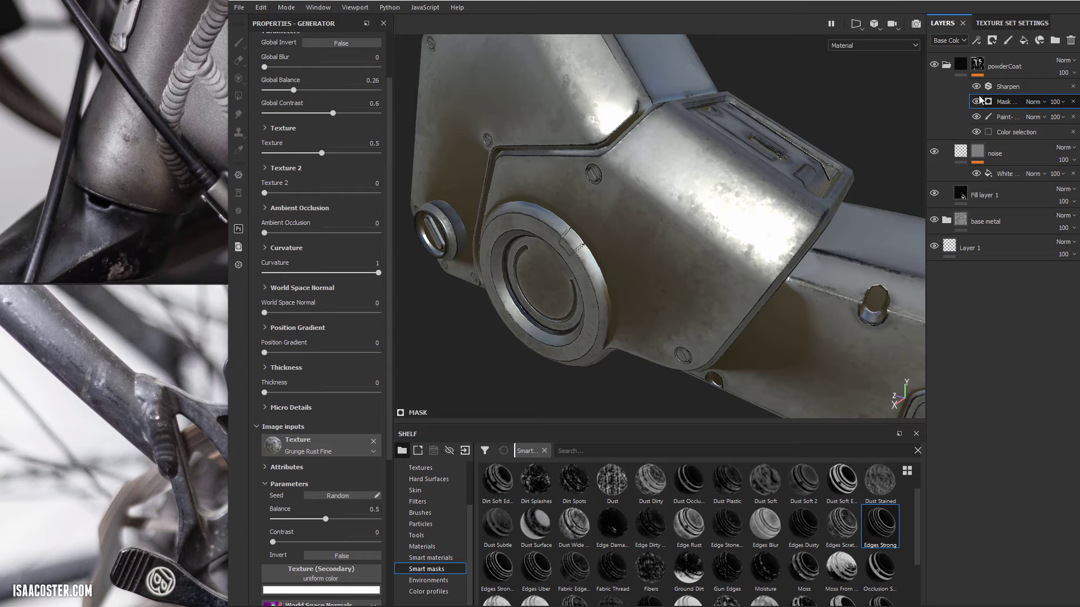
left_click(978, 64, "alt")
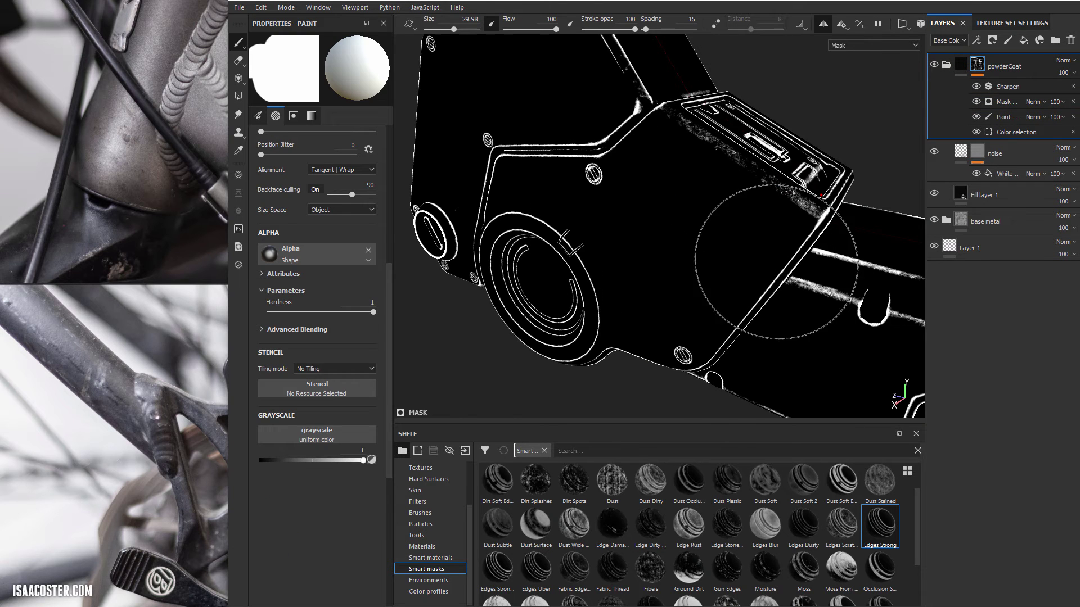
key("m")
left_click_drag(775, 298, 774, 328, "alt")
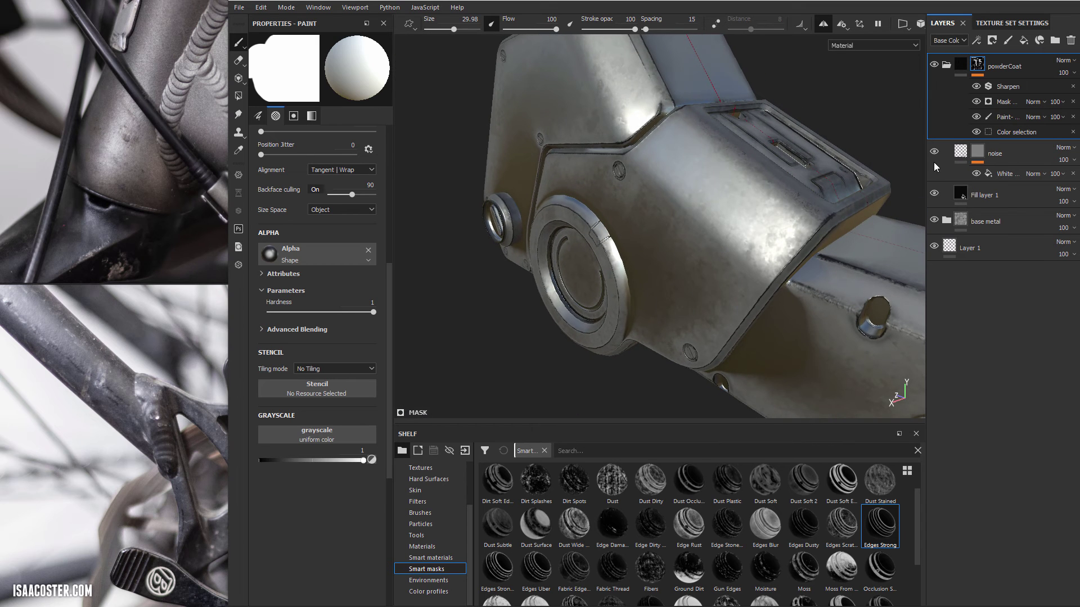
left_click(1003, 104)
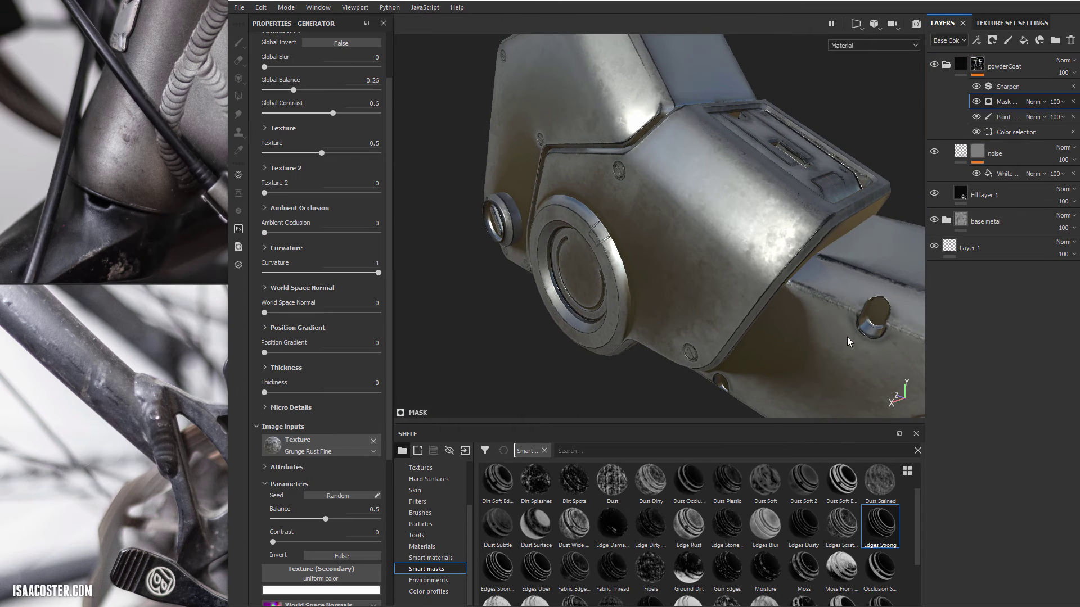
left_click(981, 63, "alt")
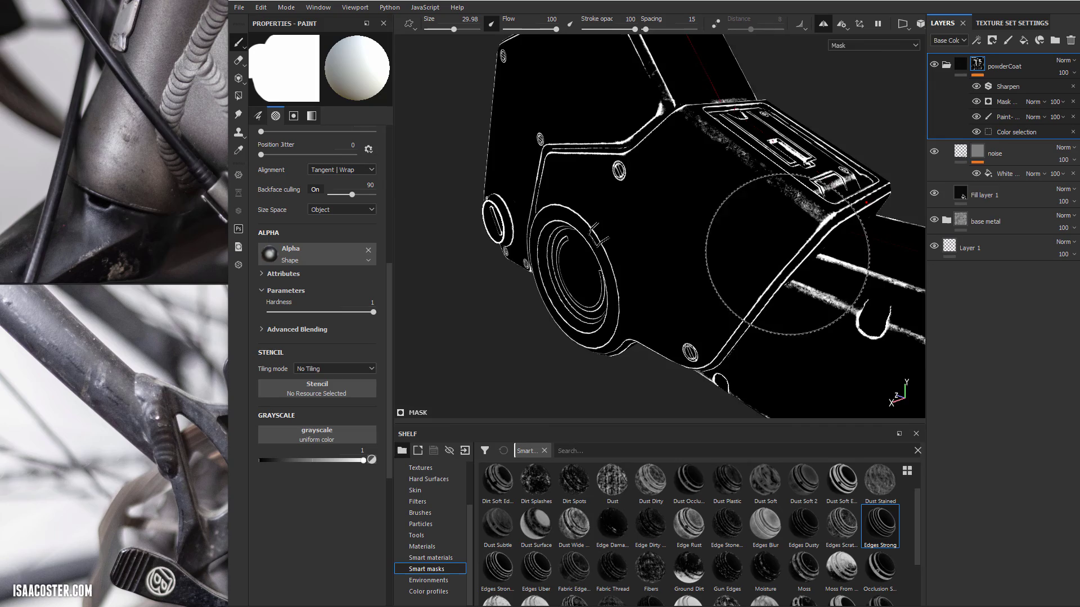
left_click_drag(787, 254, 815, 236, "alt")
mouse_move(694, 219)
left_mouse_down("alt")
mouse_move(705, 193)
mouse_move(644, 197)
mouse_move(647, 281)
mouse_move(672, 276)
mouse_move(568, 262)
left_mouse_up("alt")
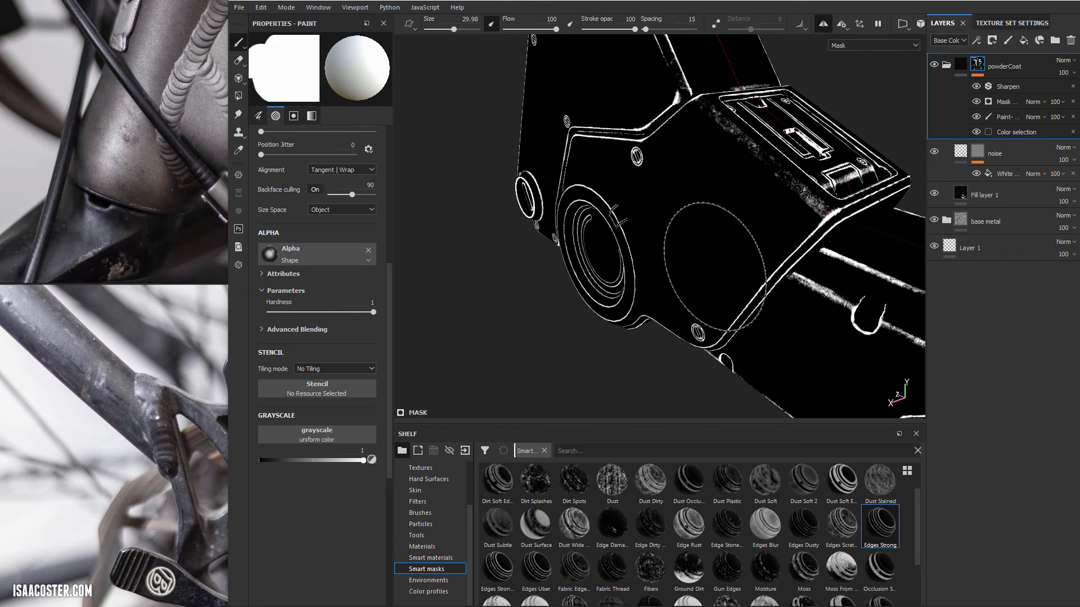
key("m")
mouse_move(714, 266)
left_mouse_down("alt")
mouse_move(747, 181)
mouse_move(739, 199)
left_mouse_up("alt")
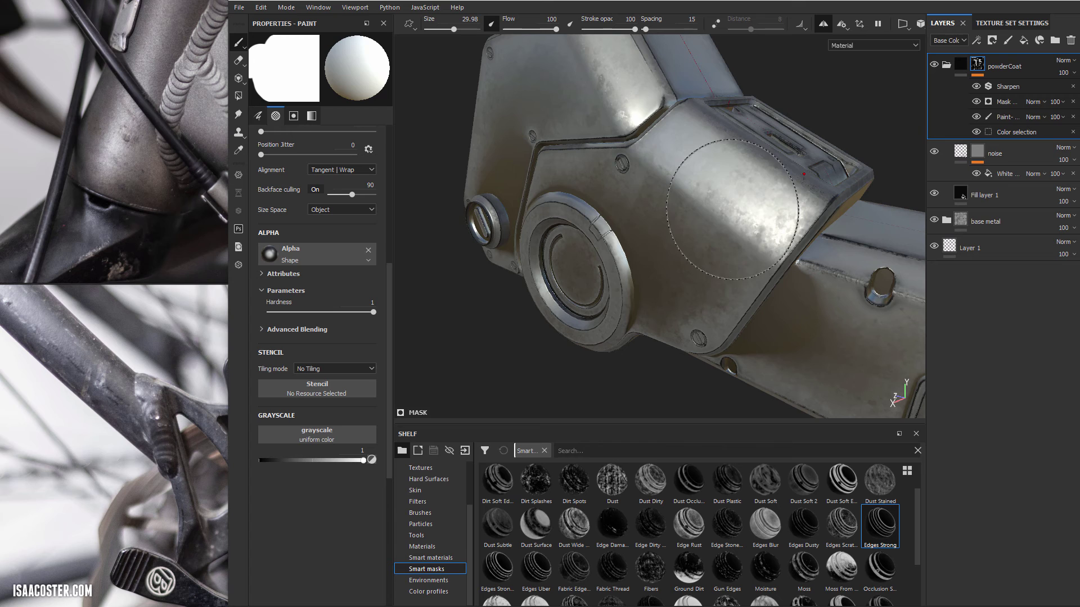
Set Global Invert to True on the Mask Editor generator in the powderCoat mask
left_click(1006, 107)
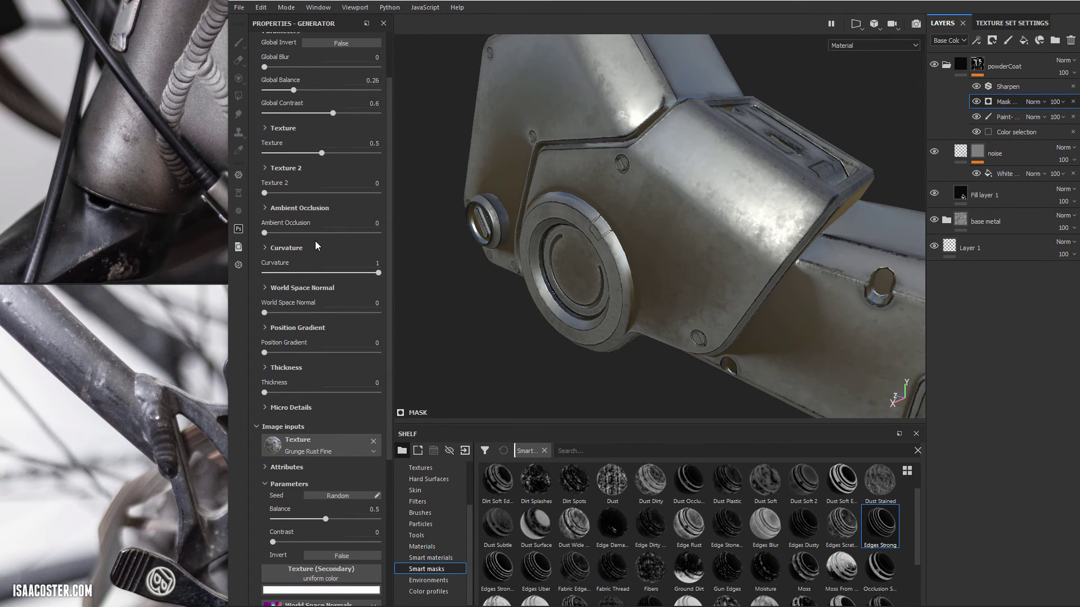
scroll(314, 238, "up", 3)
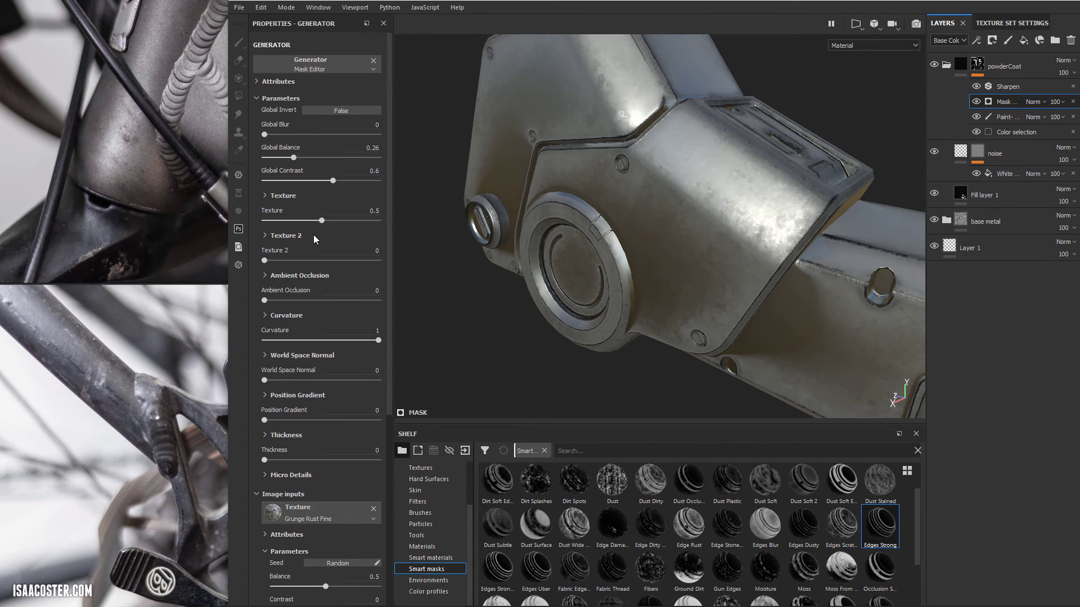
left_click(340, 110)
left_click_drag(720, 308, 696, 225, "alt")
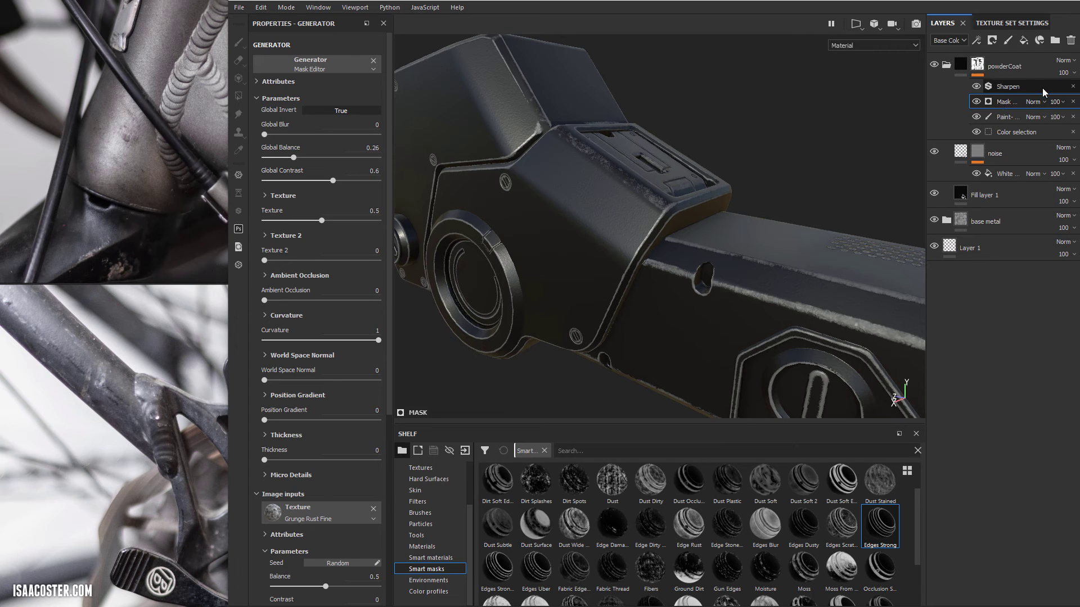
Set the Mask Editor generator's blending mode to Multiply and inspect the edge wear around the housing
left_click(1037, 101)
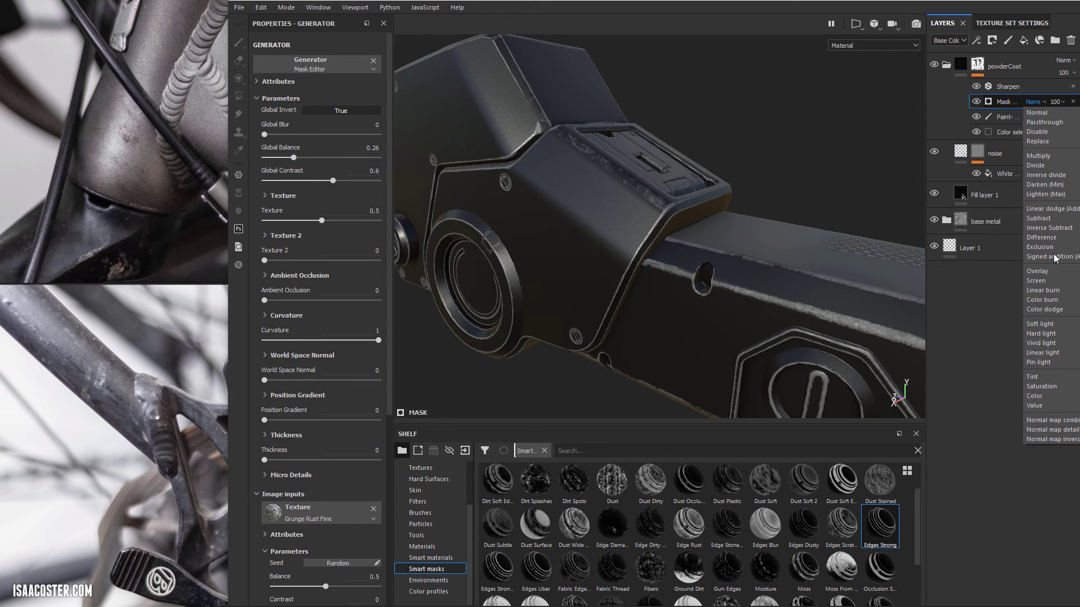
left_click(1046, 157)
left_click_drag(743, 167, 703, 174, "alt")
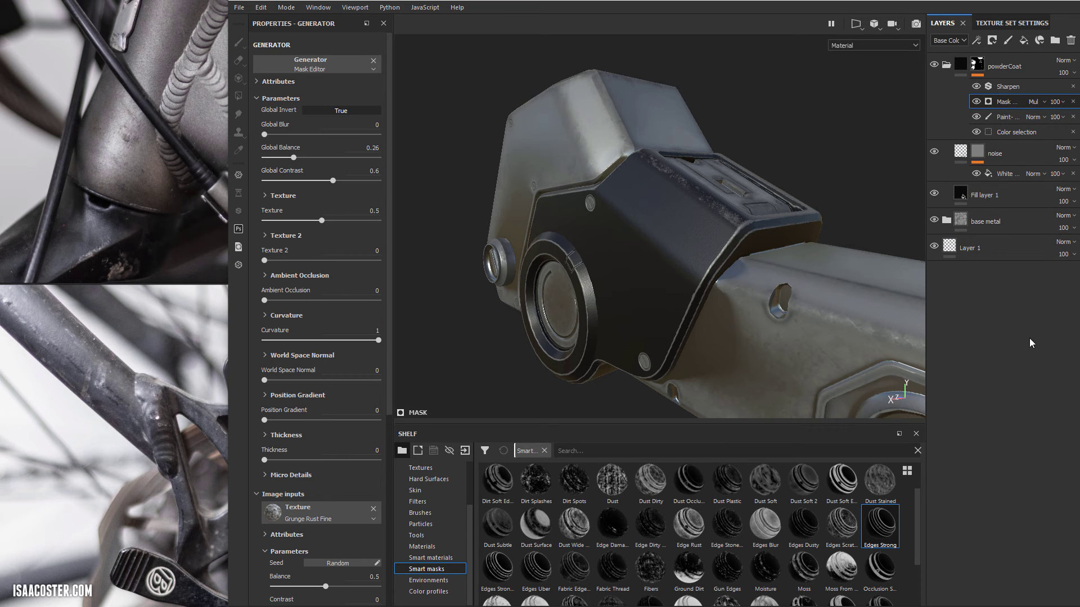
scroll(762, 308, "up", 3)
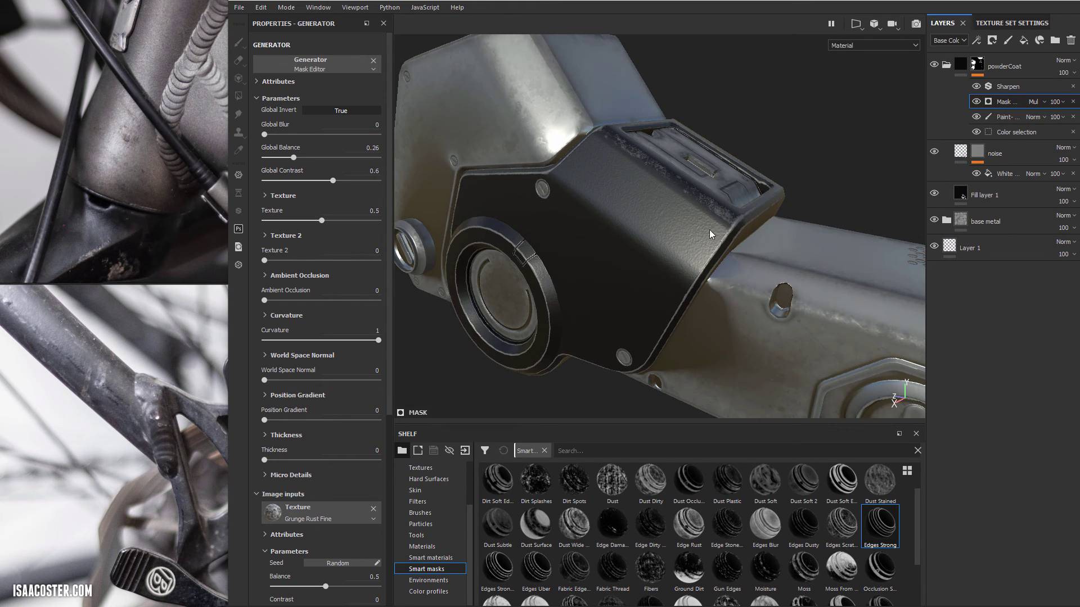
left_click_drag(710, 230, 756, 231, "alt")
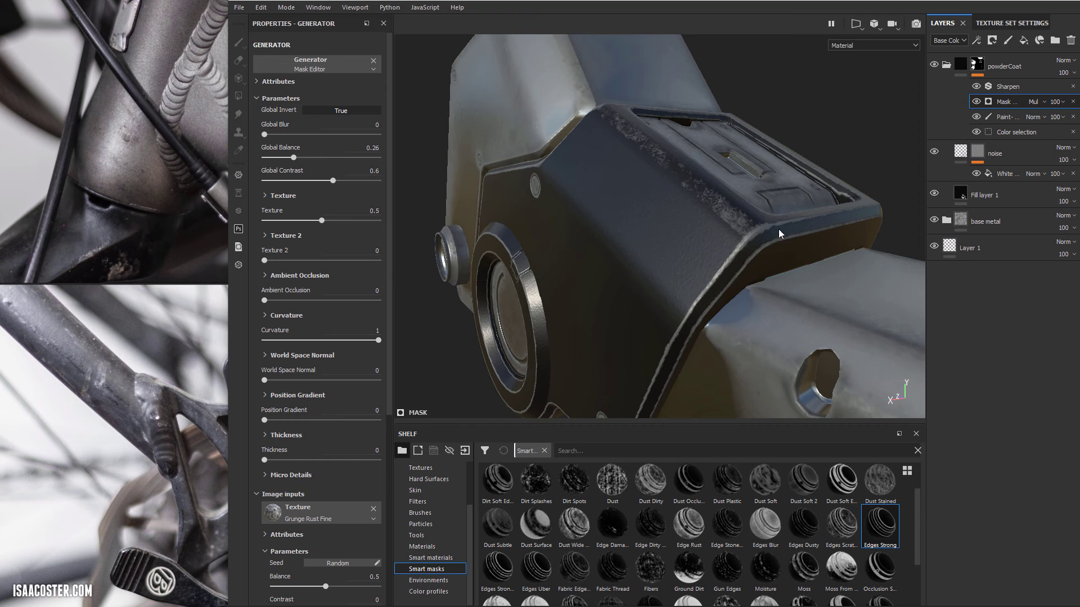
left_click_drag(700, 274, 739, 246, "alt")
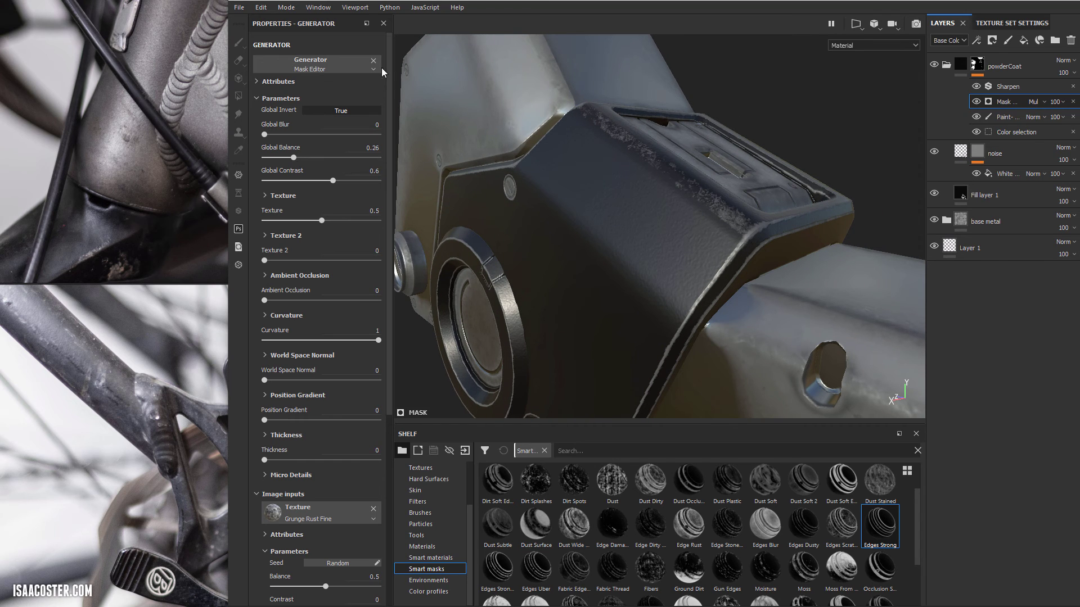
left_click_drag(638, 275, 751, 226, "alt")
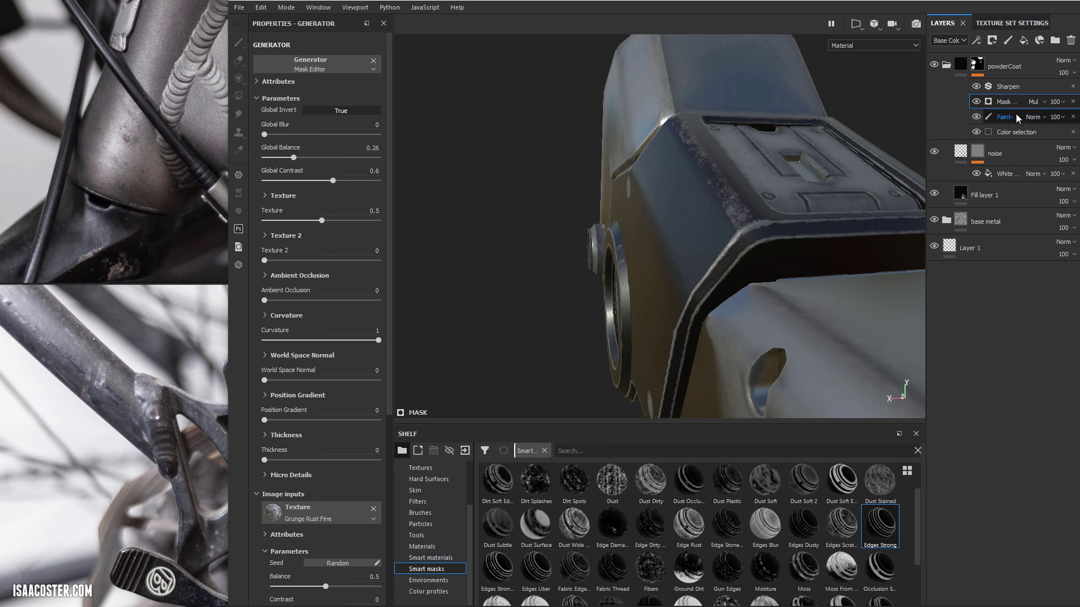
Inspect the powder-coat edge wear around the housing's top panel, circular joint ring and side edges from several angles
left_click_drag(712, 243, 779, 241, "alt")
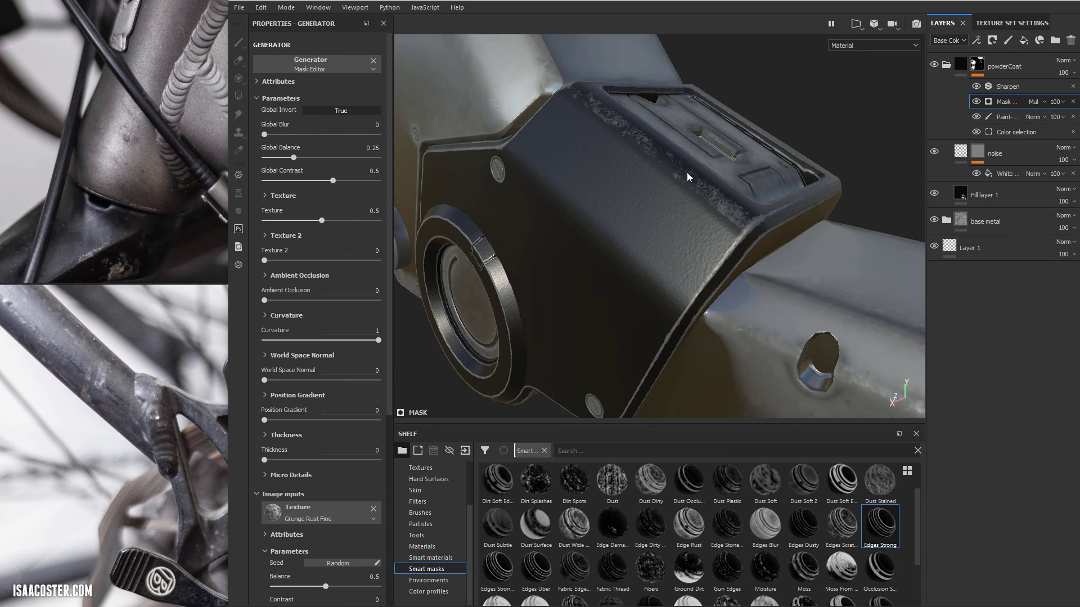
left_click_drag(687, 172, 835, 302, "alt")
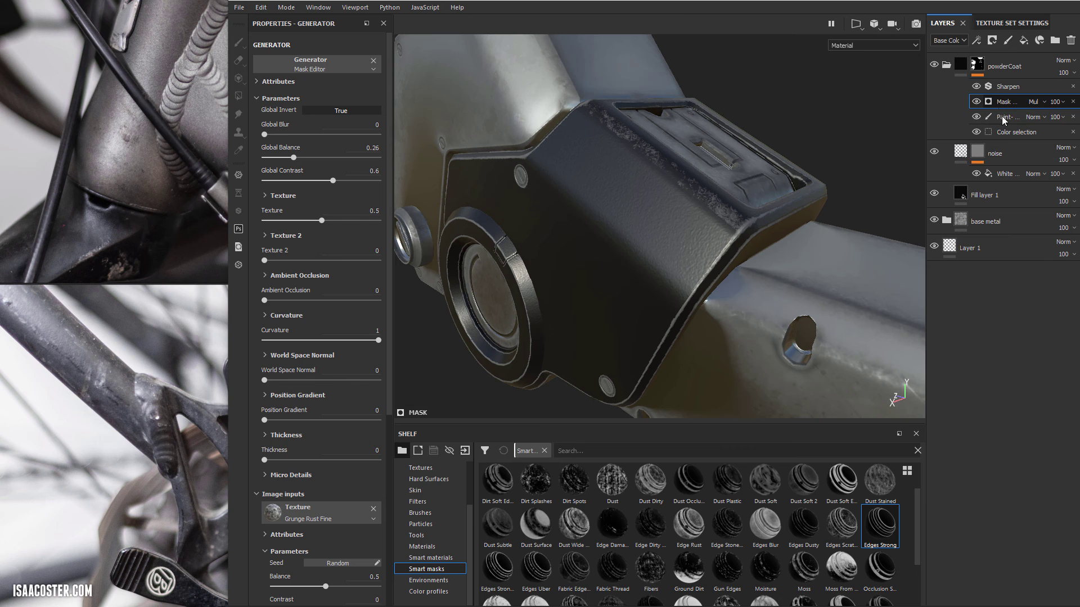
left_click_drag(605, 182, 689, 203, "alt")
left_click_drag(556, 198, 656, 239, "alt")
right_click_drag(656, 239, 780, 285, "alt")
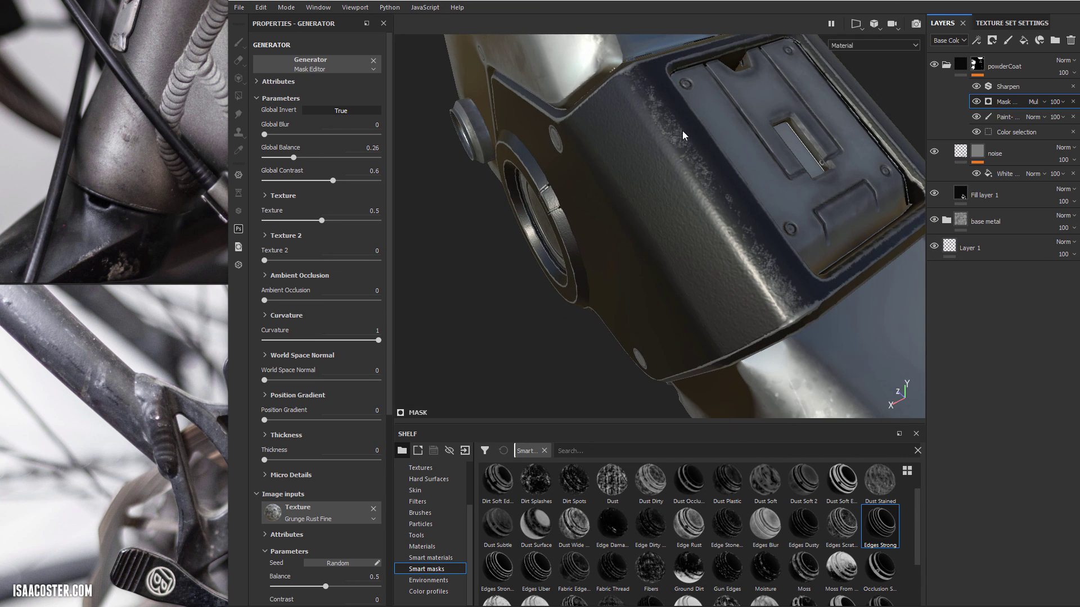
left_click_drag(739, 275, 516, 211, "alt")
left_click_drag(592, 251, 593, 165, "alt")
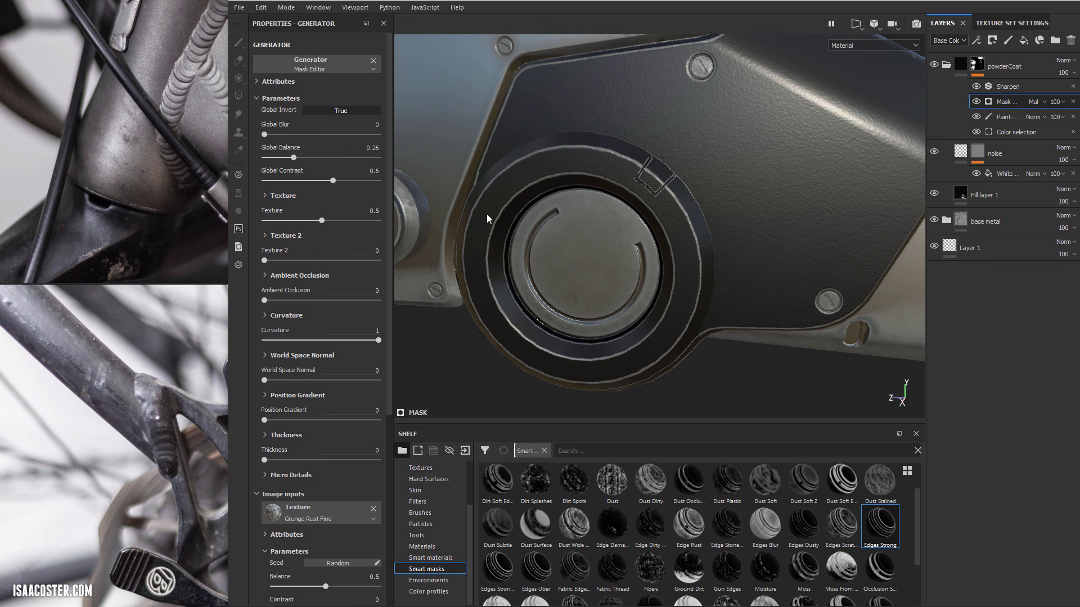
left_click_drag(487, 214, 467, 175, "alt")
left_click_drag(558, 71, 856, 194, "alt")
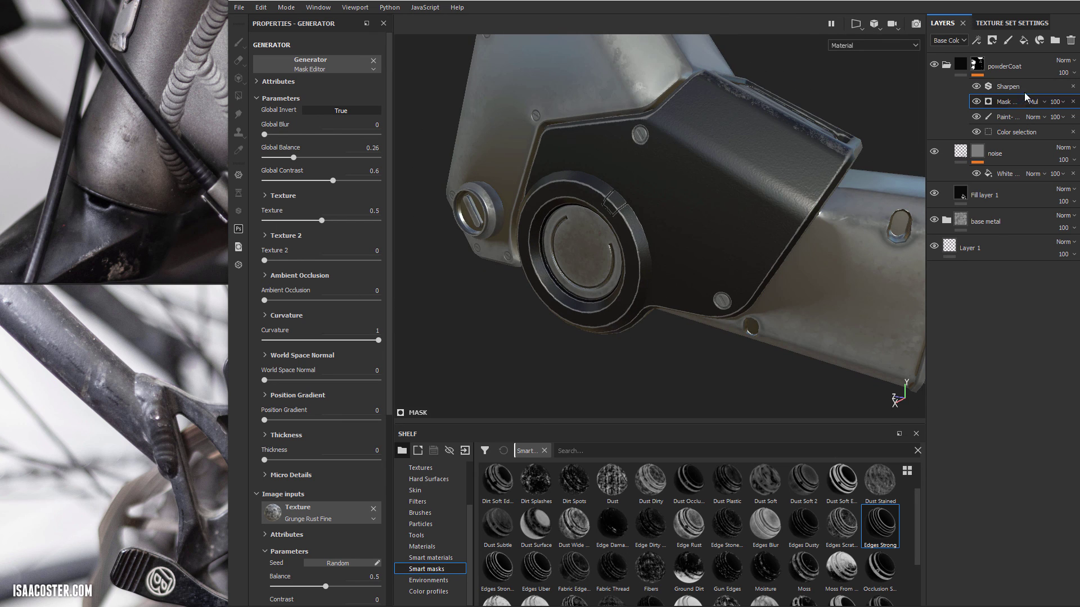
left_click_drag(583, 321, 657, 262, "alt")
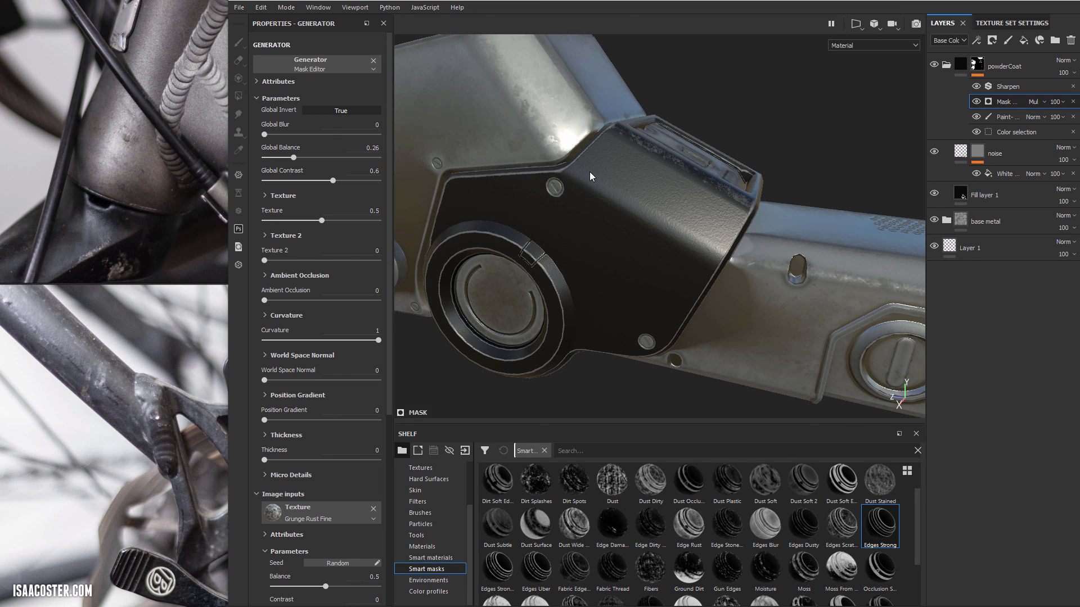
left_click_drag(602, 299, 599, 296, "alt")
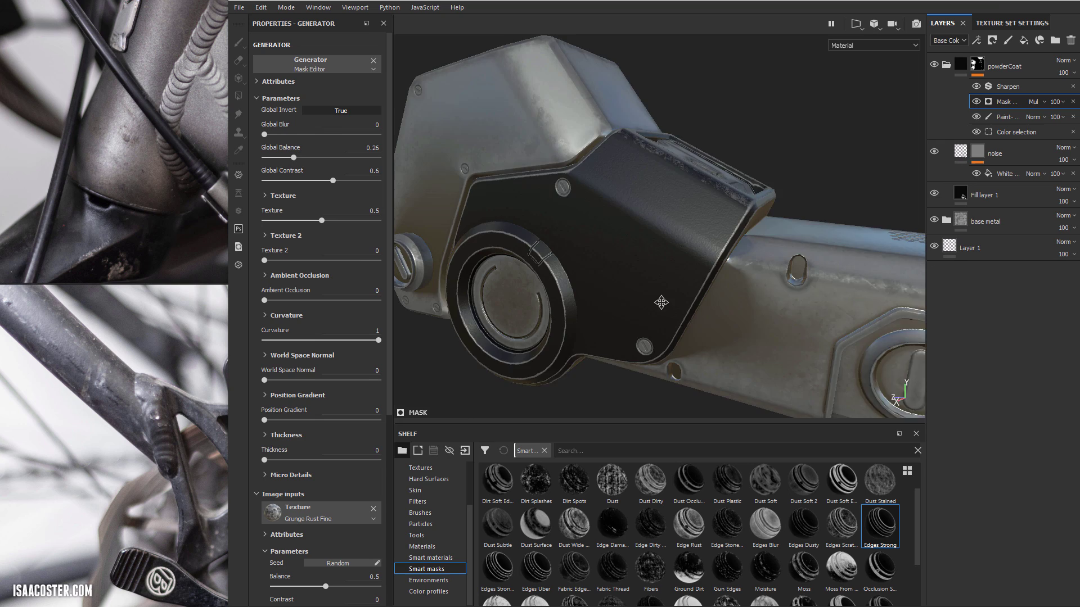